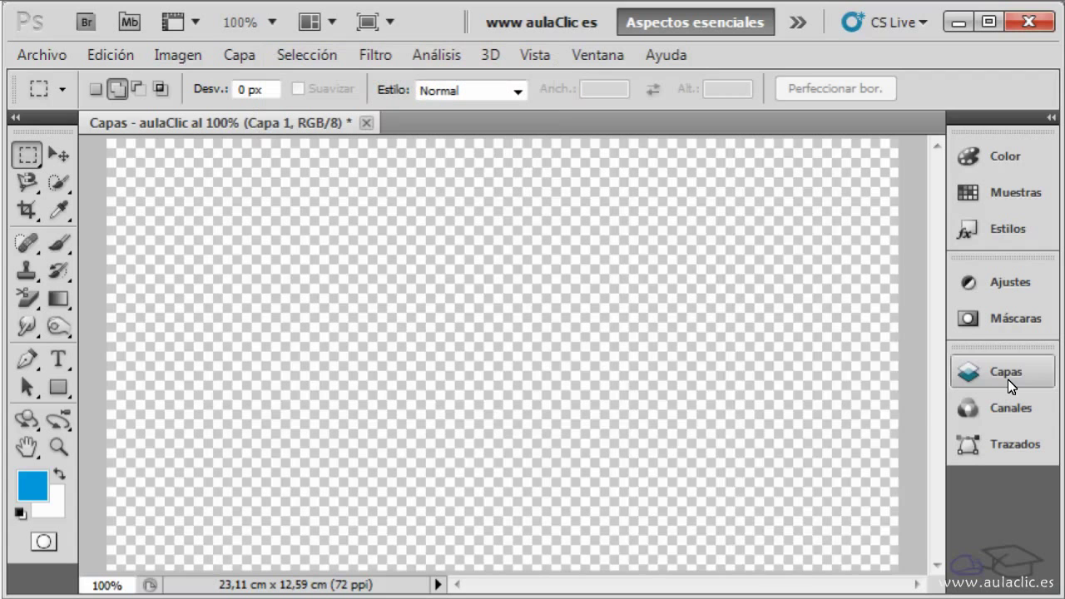
Step: Show the document's layers and add two new empty layers above Capa 1
left_click(1006, 375)
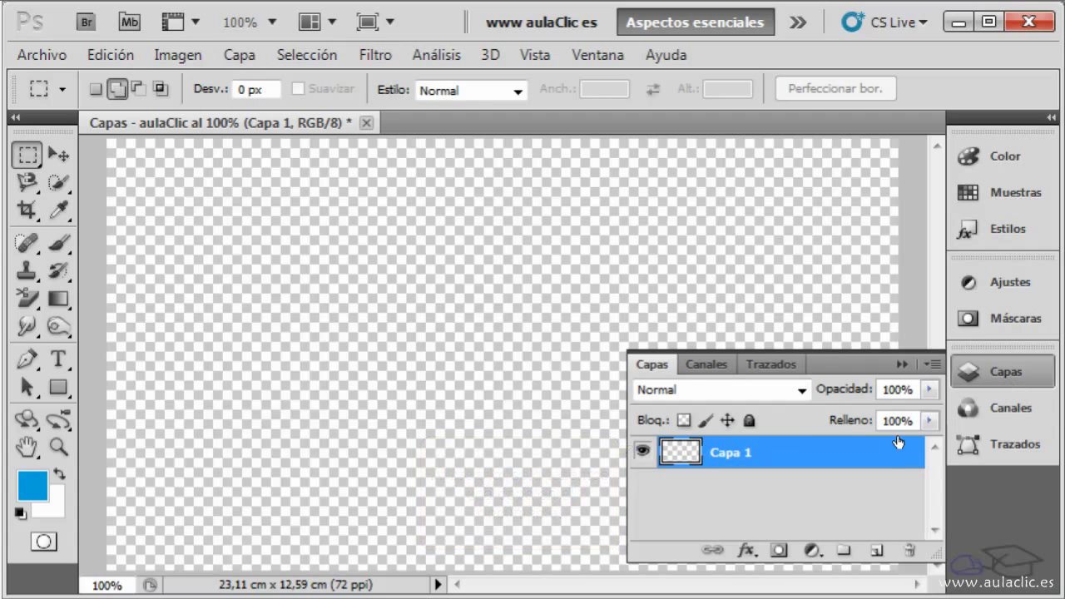
left_click(874, 553)
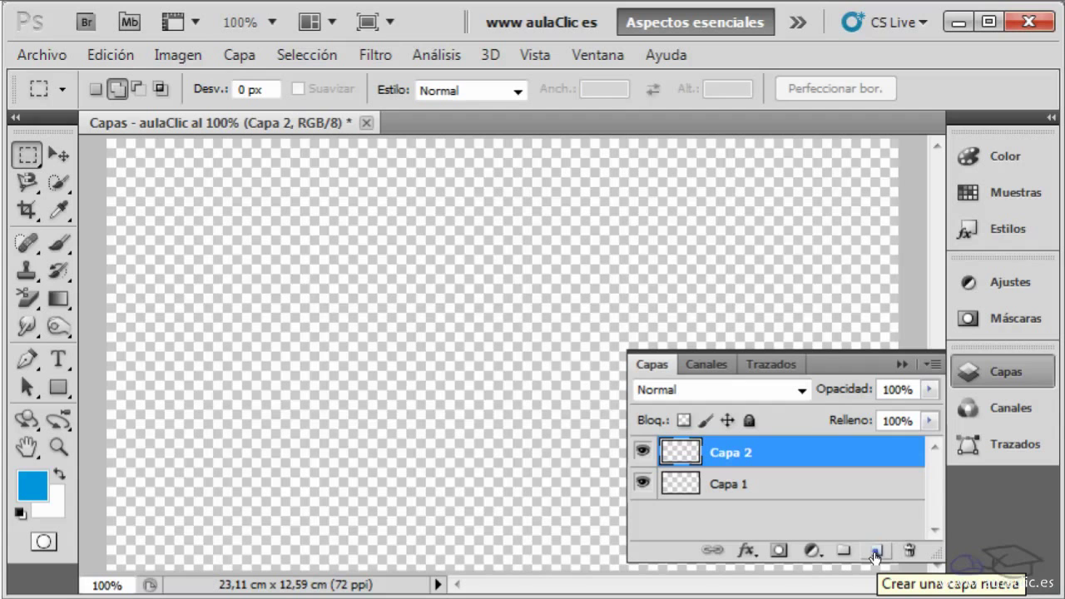
left_click(874, 553)
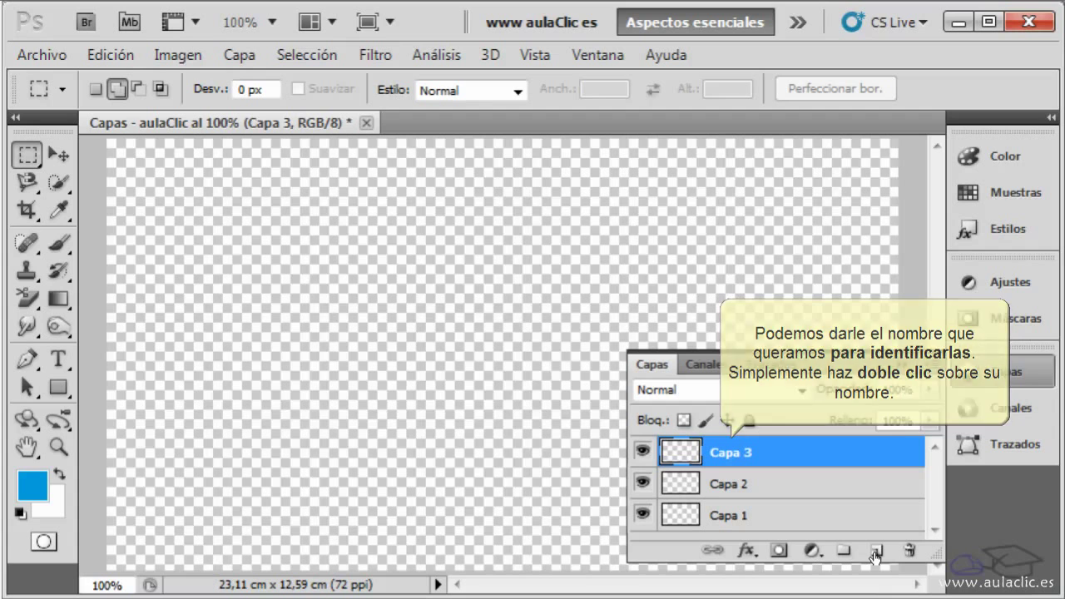
Step: Rename the layer Capa 2 as Azul and assign it the Azul color label in its layer properties
double_click(739, 484)
type("Azul")
key("Return")
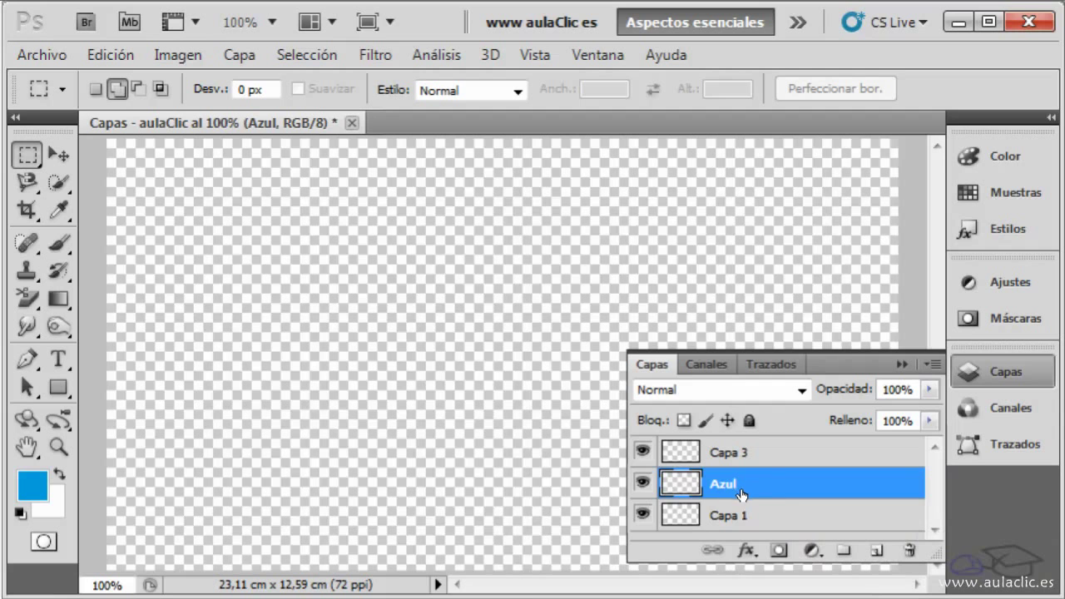
right_click(743, 494)
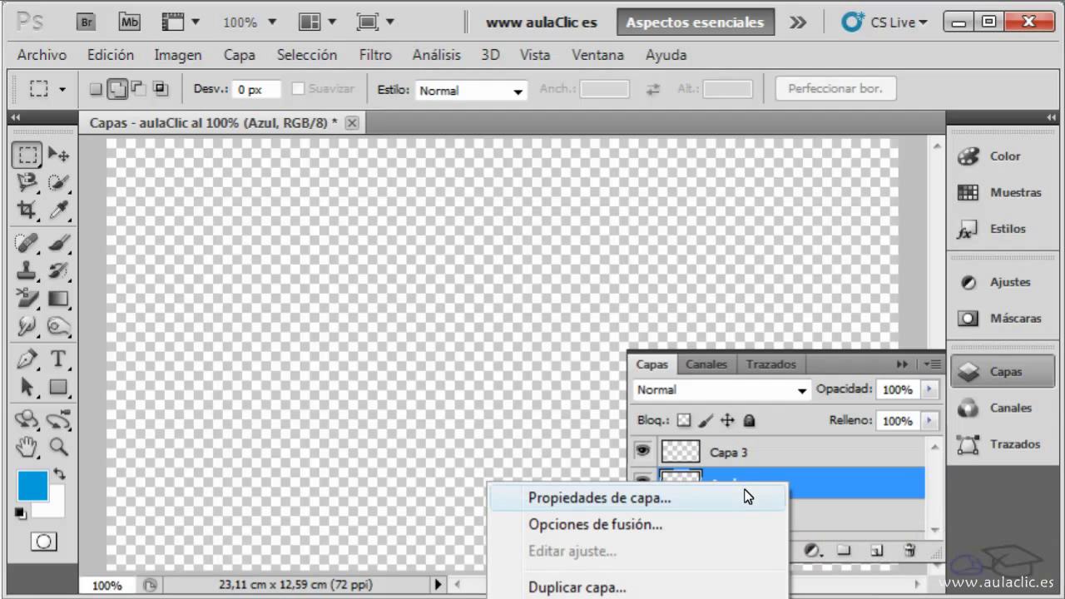
left_click(744, 497)
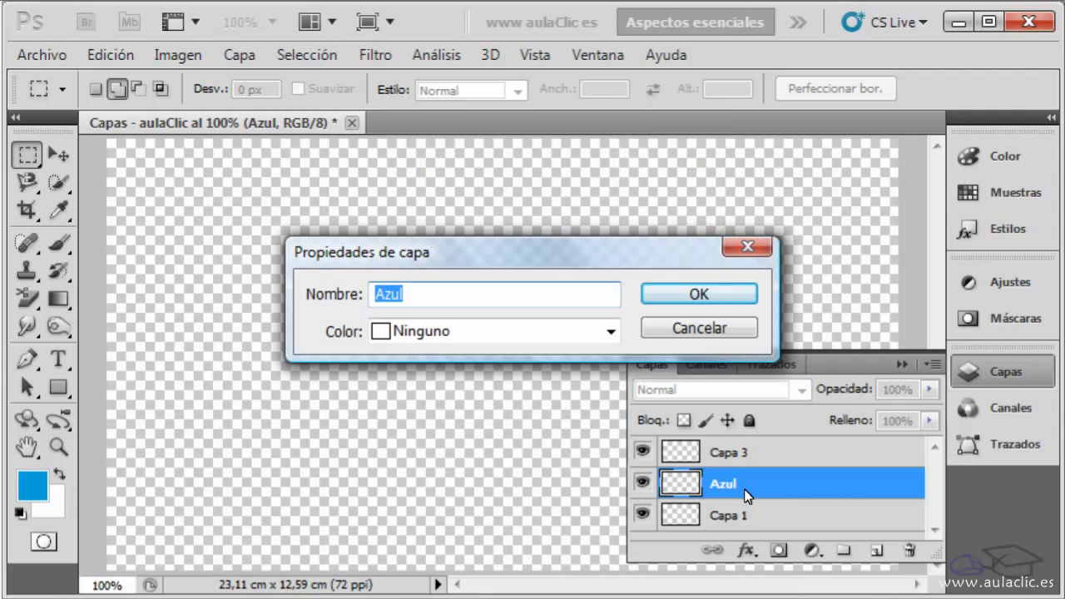
left_click(616, 331)
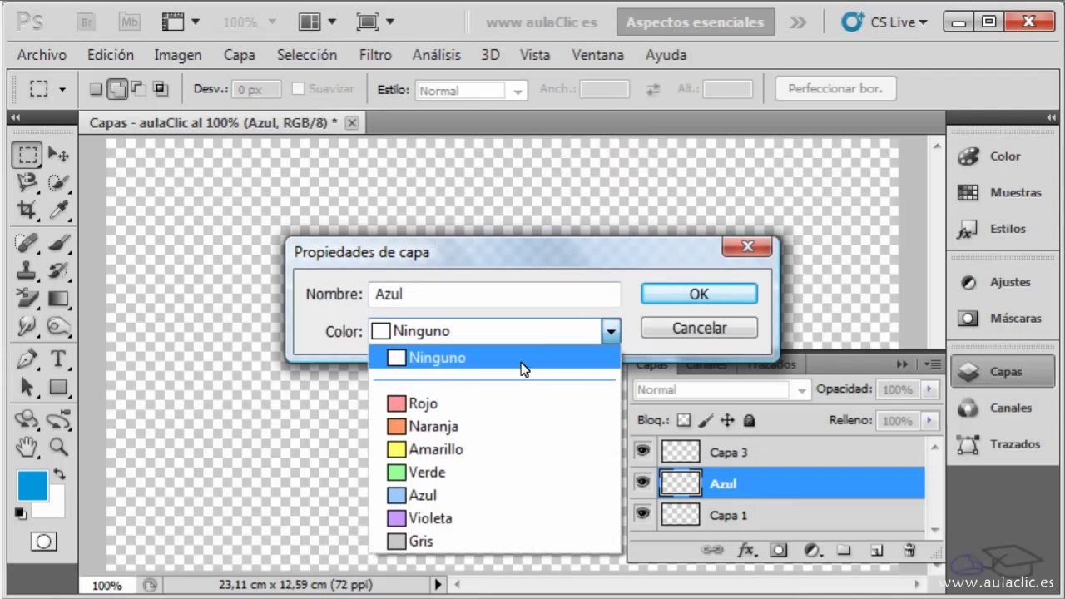
left_click(485, 494)
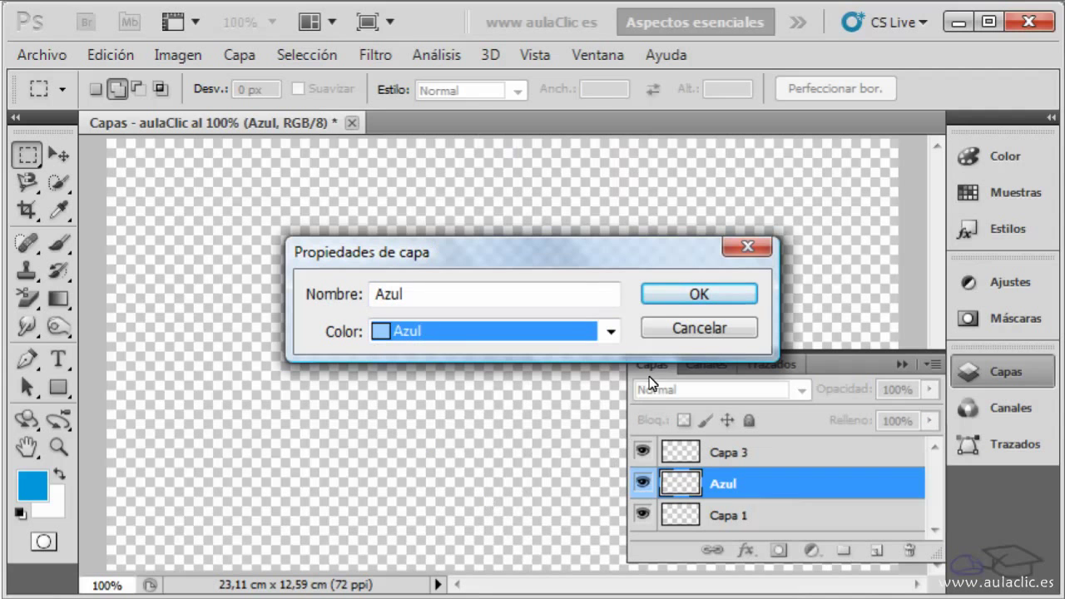
left_click(664, 297)
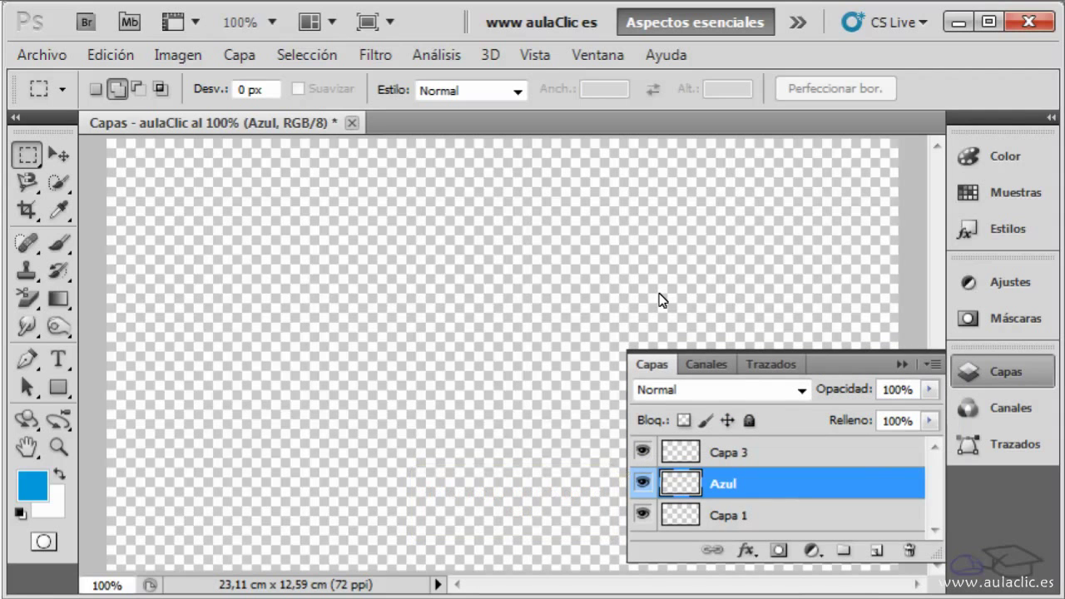
Step: Set the layer Capa 3's name to Rojo and its color label to Rojo in its layer properties
right_click(787, 452)
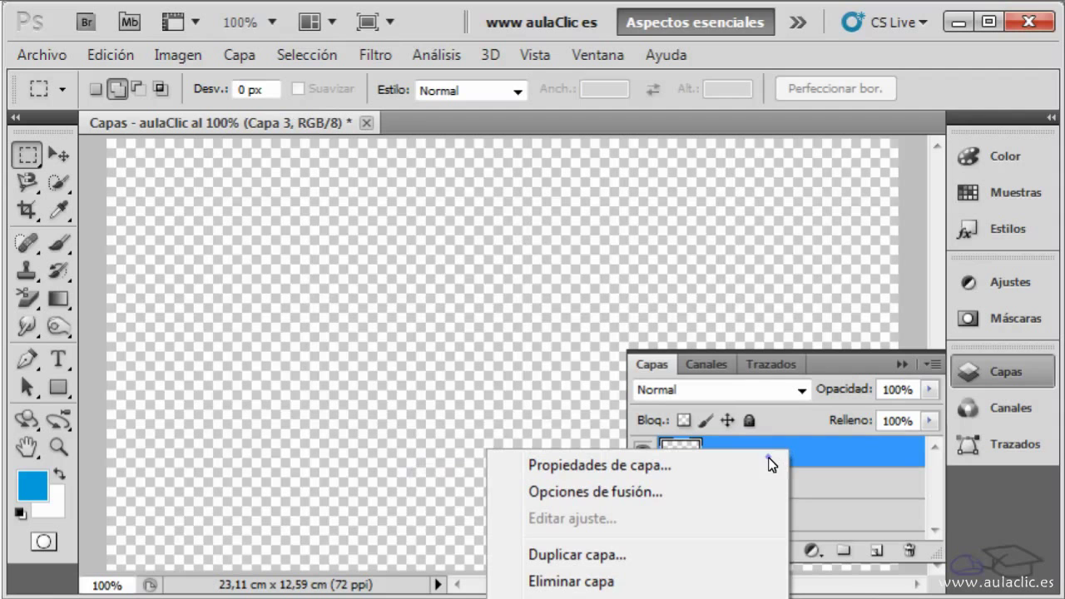
left_click(770, 465)
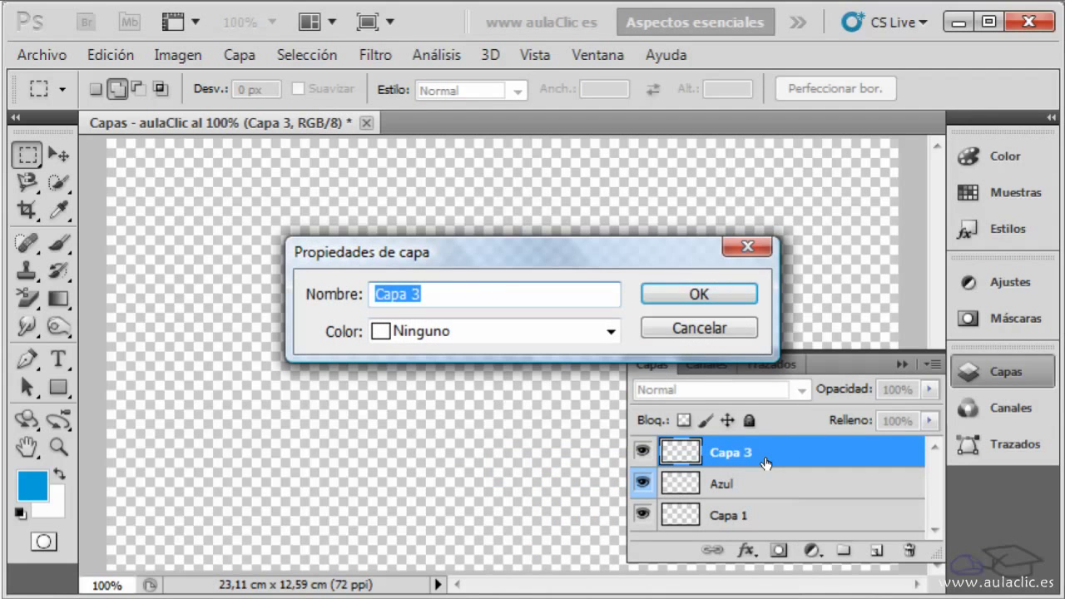
type("Rojo")
left_click(611, 333)
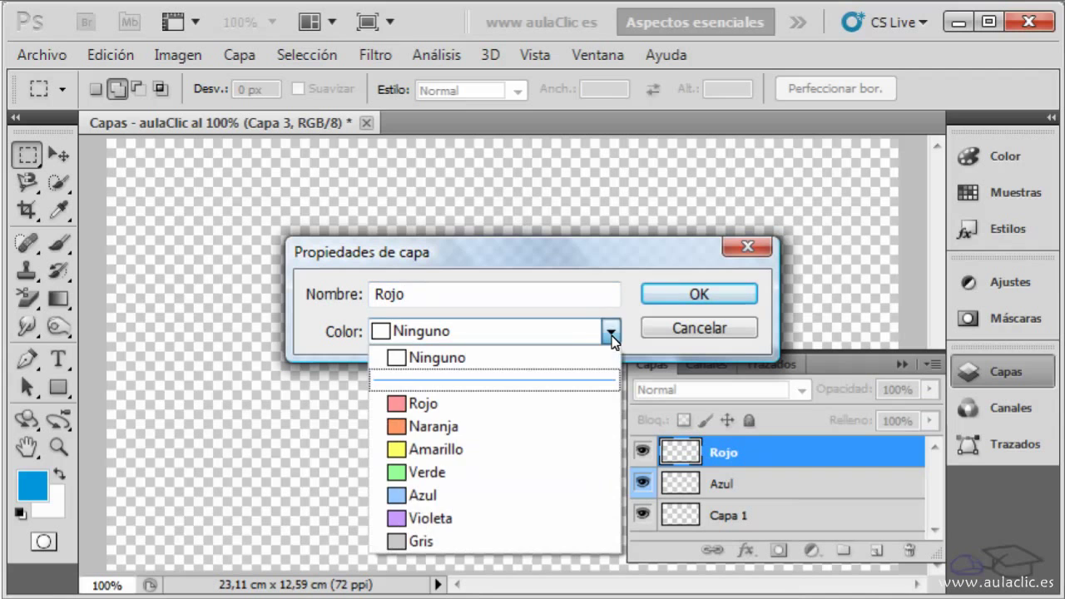
left_click(554, 403)
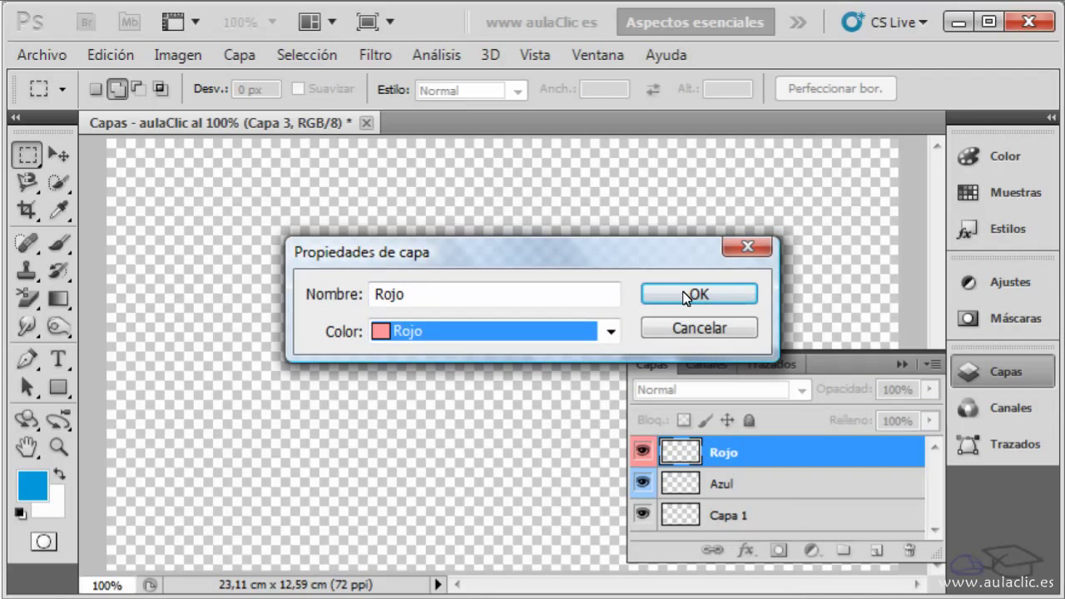
left_click(684, 293)
Step: Set the layer Capa 1's name to Amarillo and its color label to Amarillo in its layer properties
right_click(795, 516)
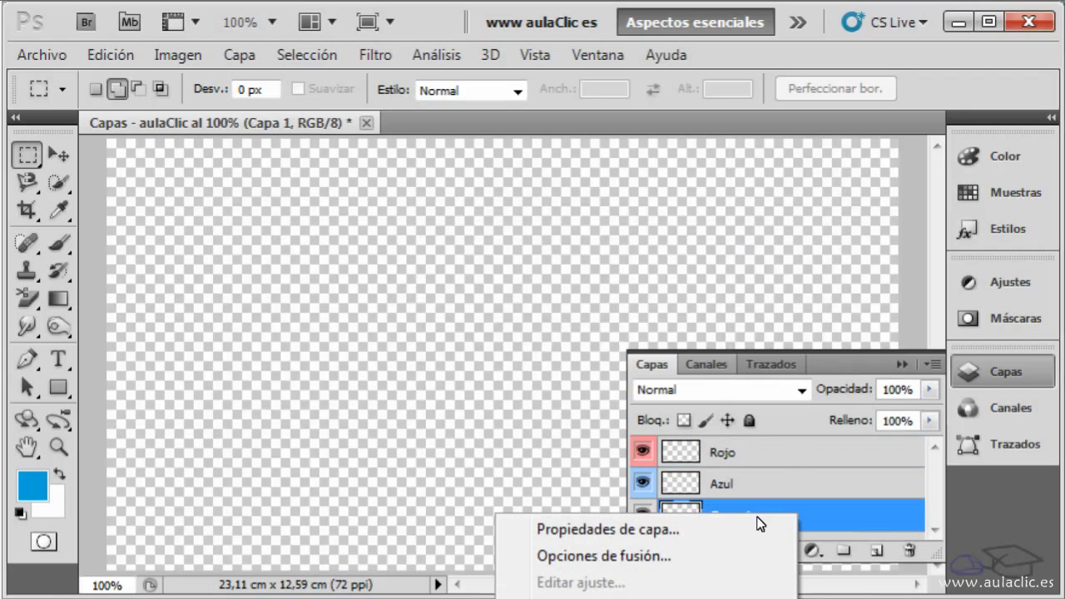
left_click(756, 519)
type("Amarillo")
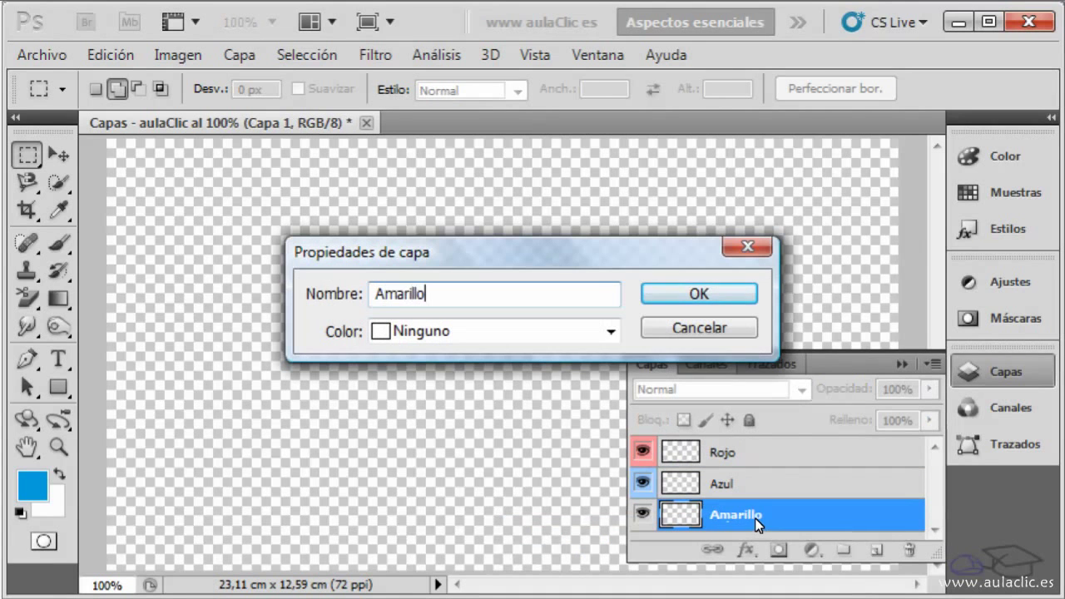
left_click(613, 334)
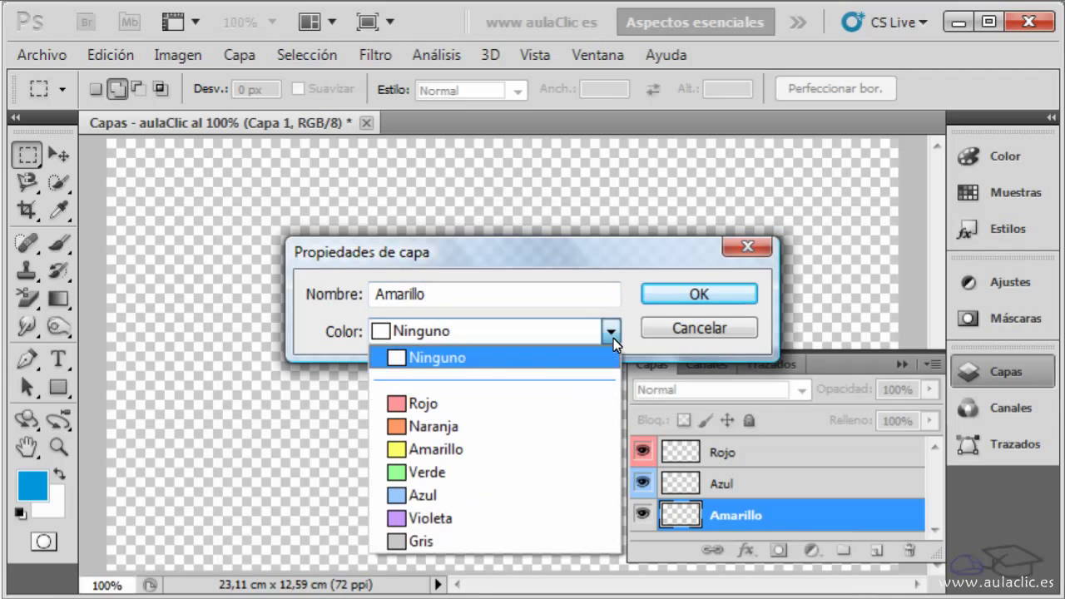
left_click(507, 450)
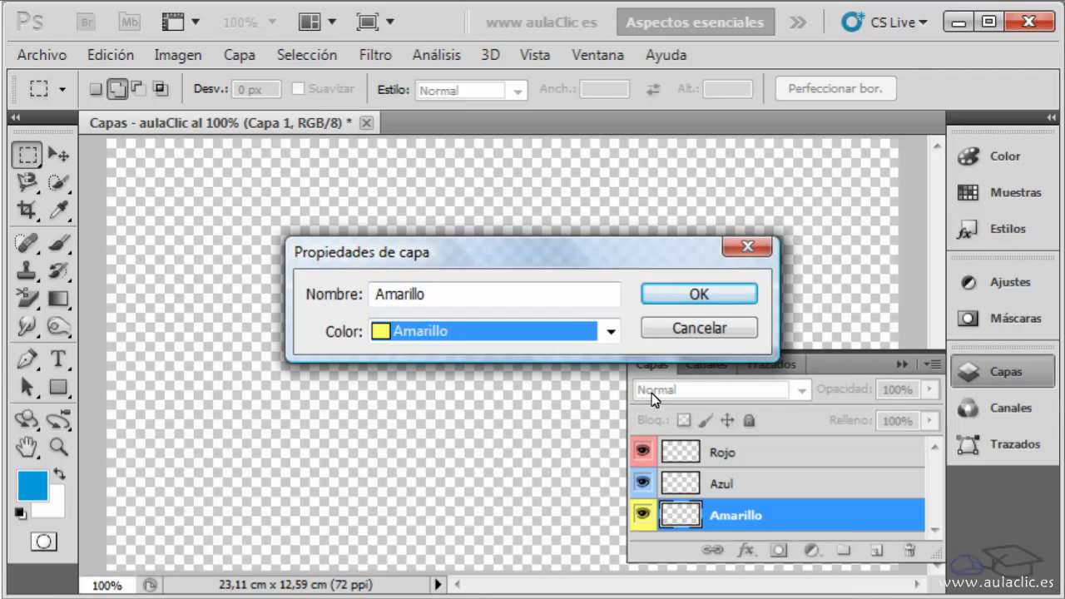
left_click(681, 305)
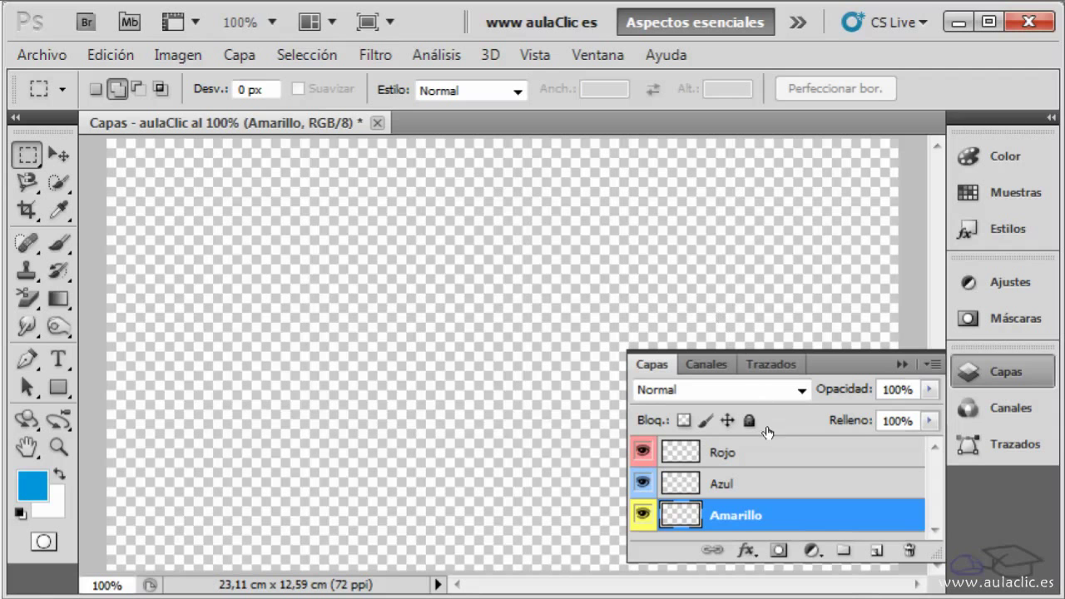
Step: Draw a small blue square with the Rectangle tool on the Azul layer, in the lower left half of the canvas
left_click(771, 480)
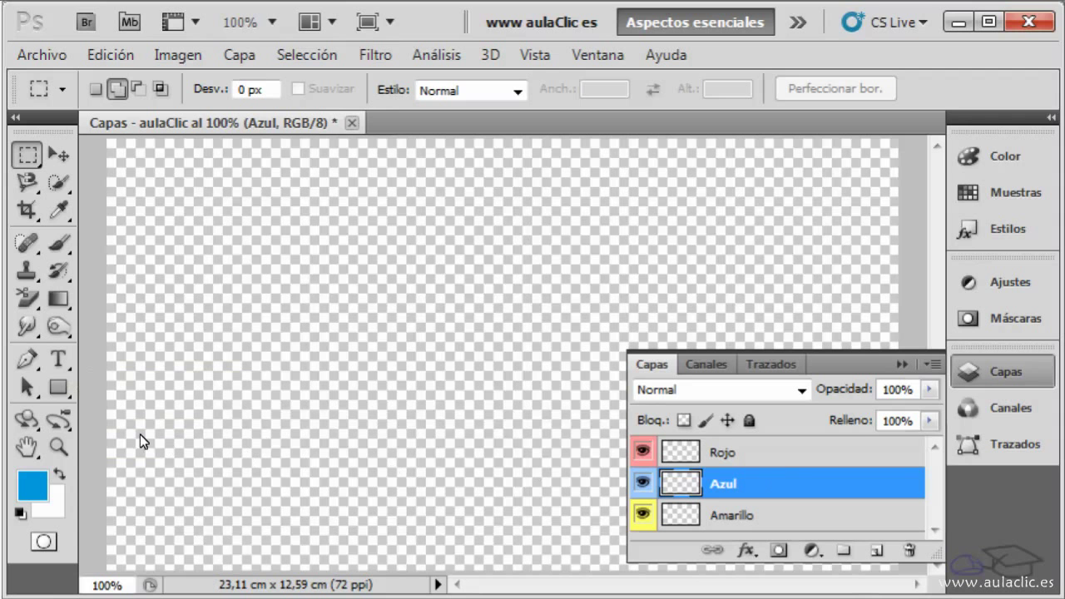
left_click(57, 387)
left_click_drag(314, 408, 392, 486)
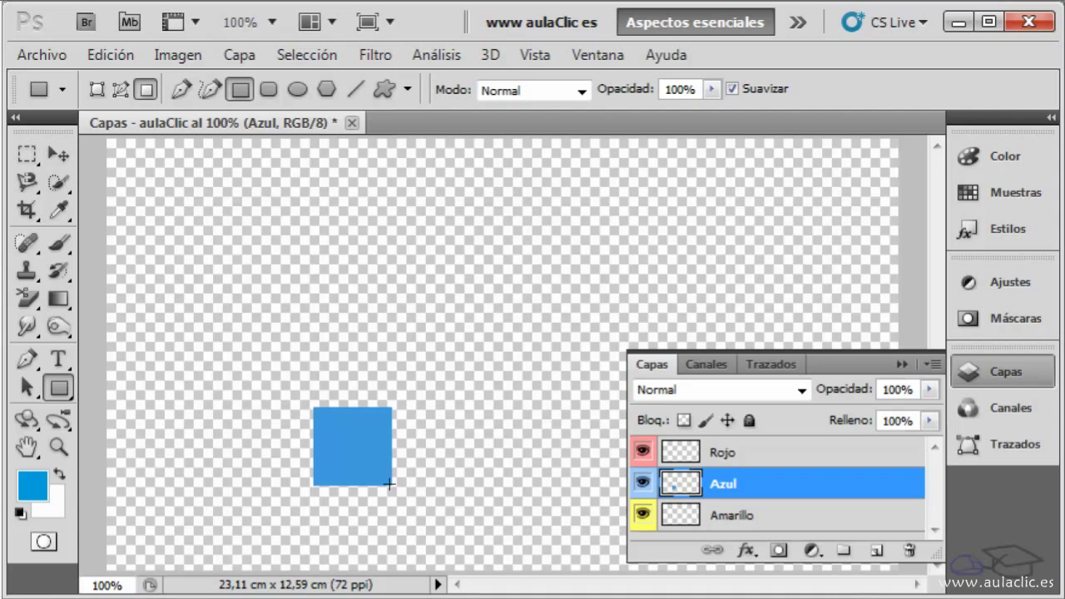
Step: Draw a red square on the Rojo layer, above and to the left of the blue square, using the pure red swatch
left_click(721, 454)
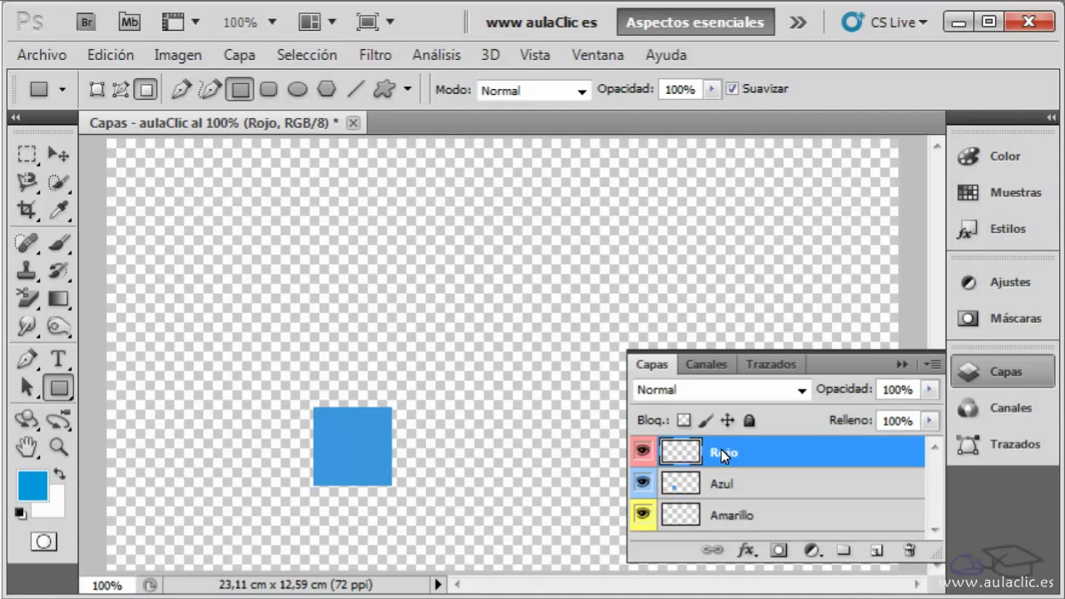
left_click(994, 200)
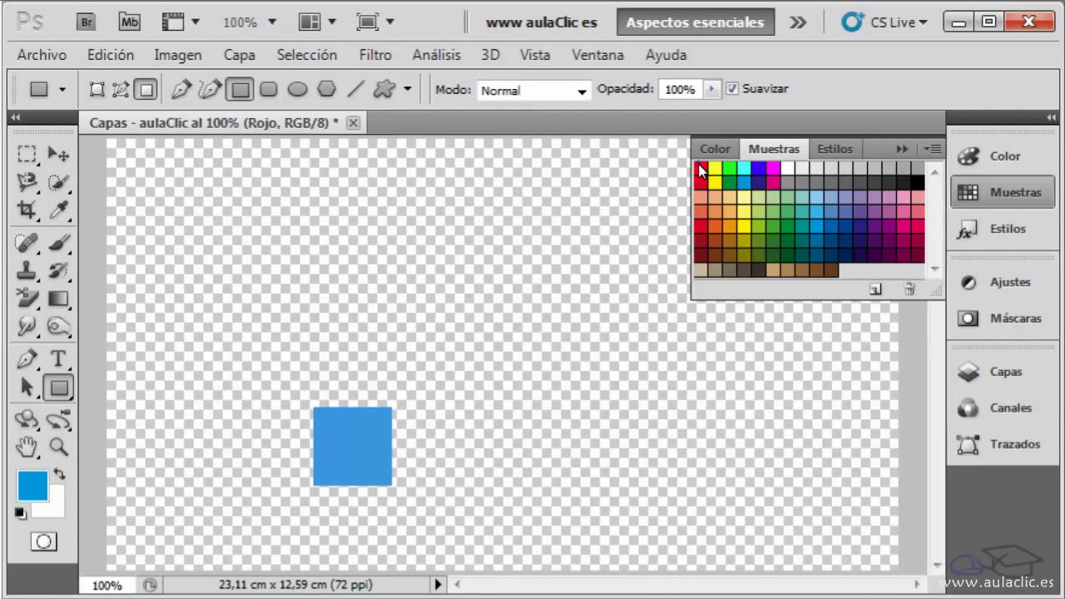
left_click(701, 168)
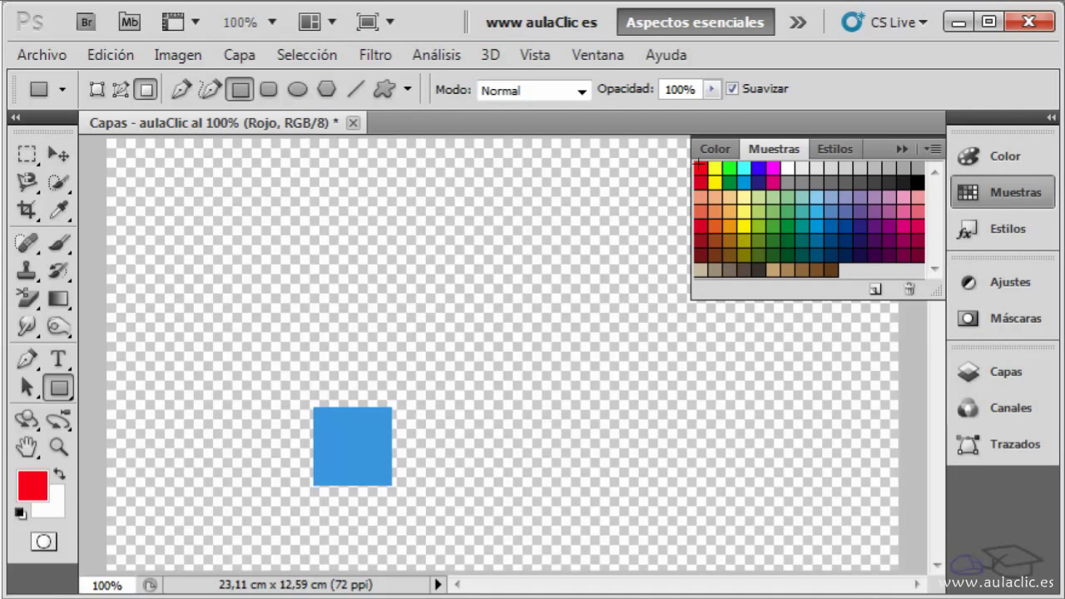
left_click(219, 297)
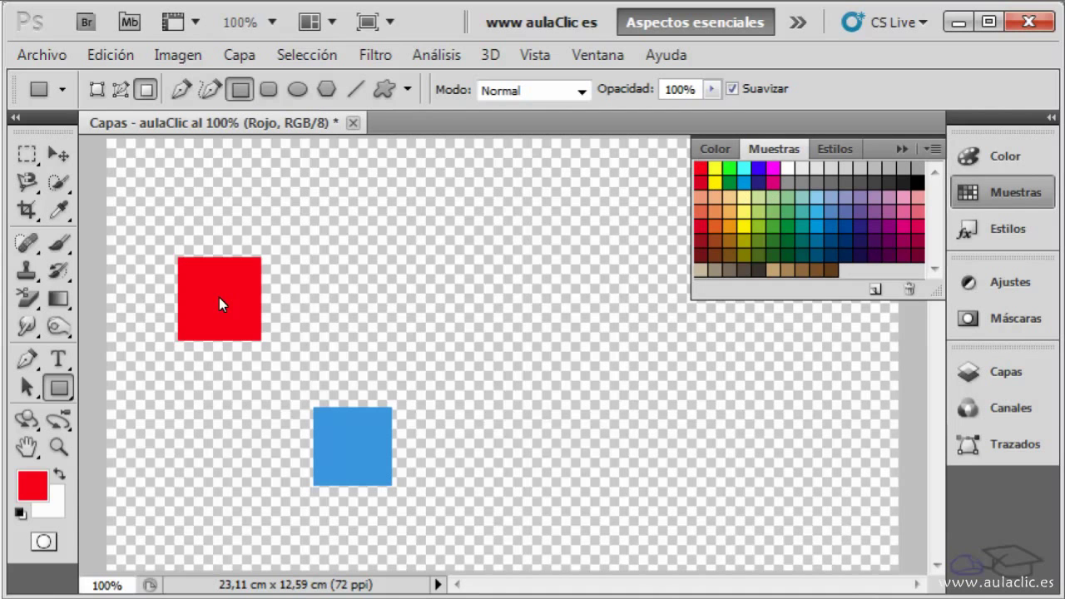
Step: Draw a yellow square on the Amarillo layer, above and to the right of the blue square, using the bright yellow swatch
left_click(714, 169)
left_click(1004, 366)
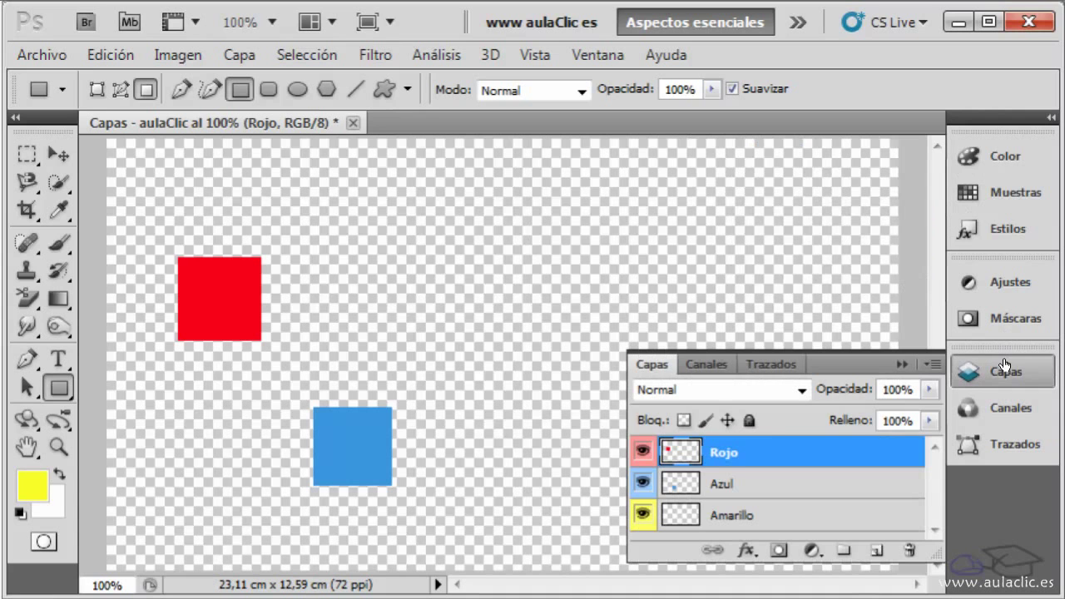
left_click(730, 514)
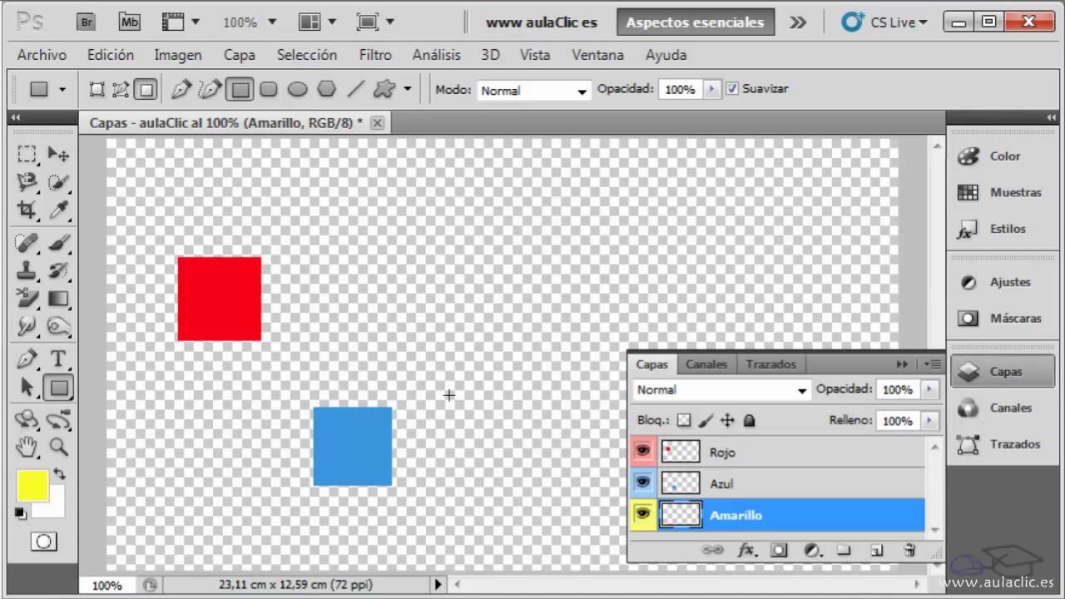
left_click(431, 309)
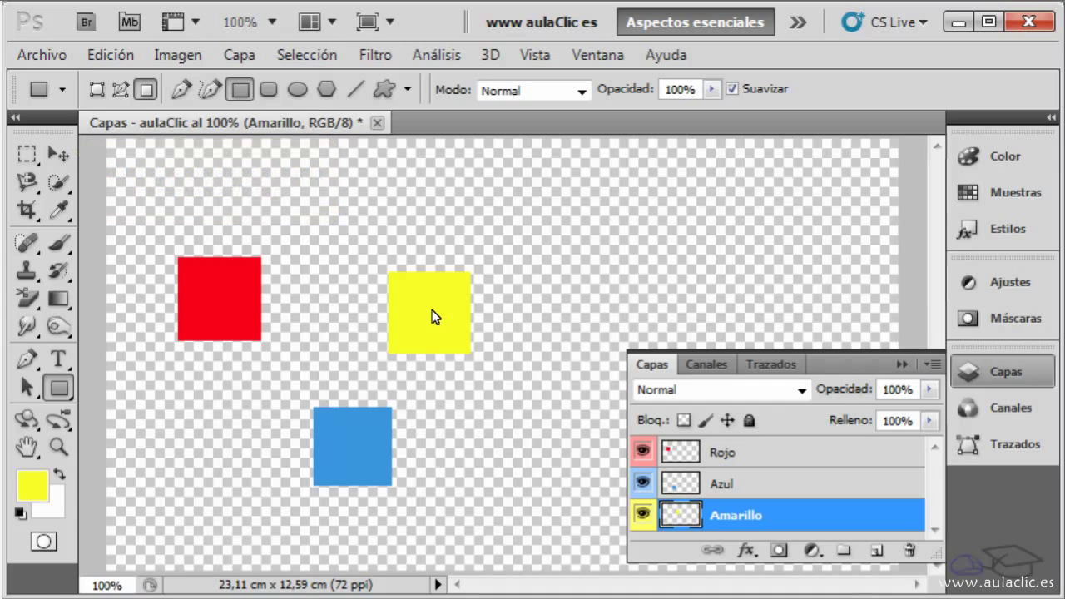
Step: Move the blue square directly below the red one, and the yellow square down level with the blue one
left_click(60, 154)
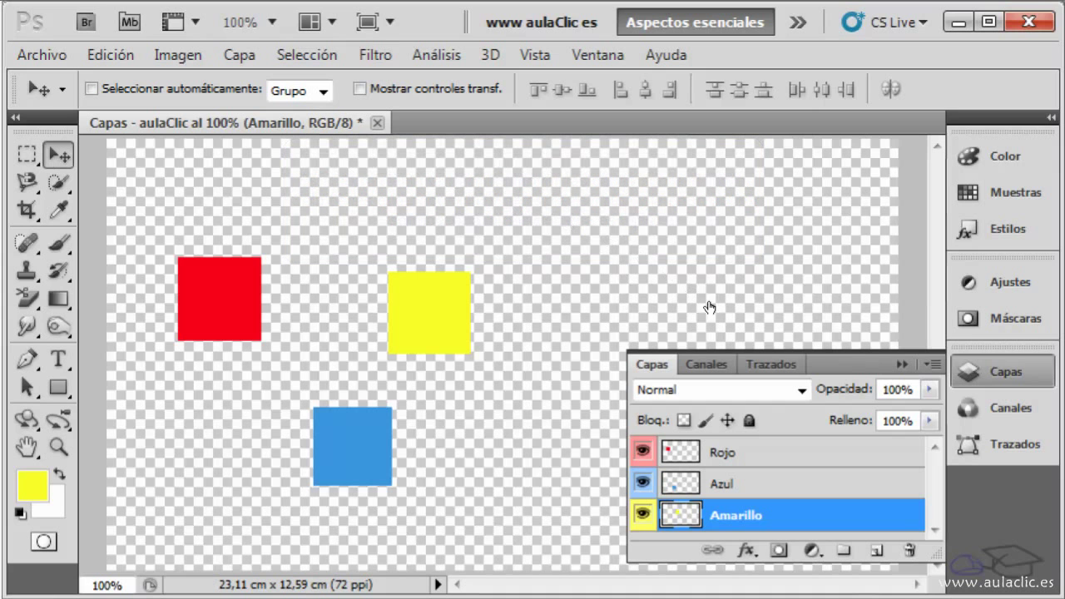
left_click(783, 481)
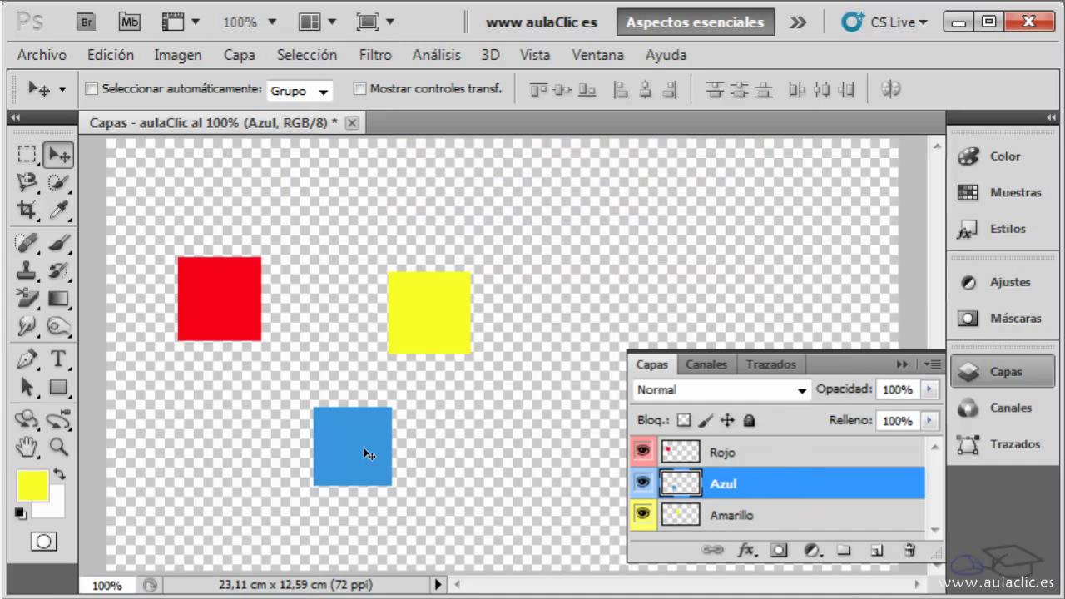
left_click_drag(358, 447, 223, 441)
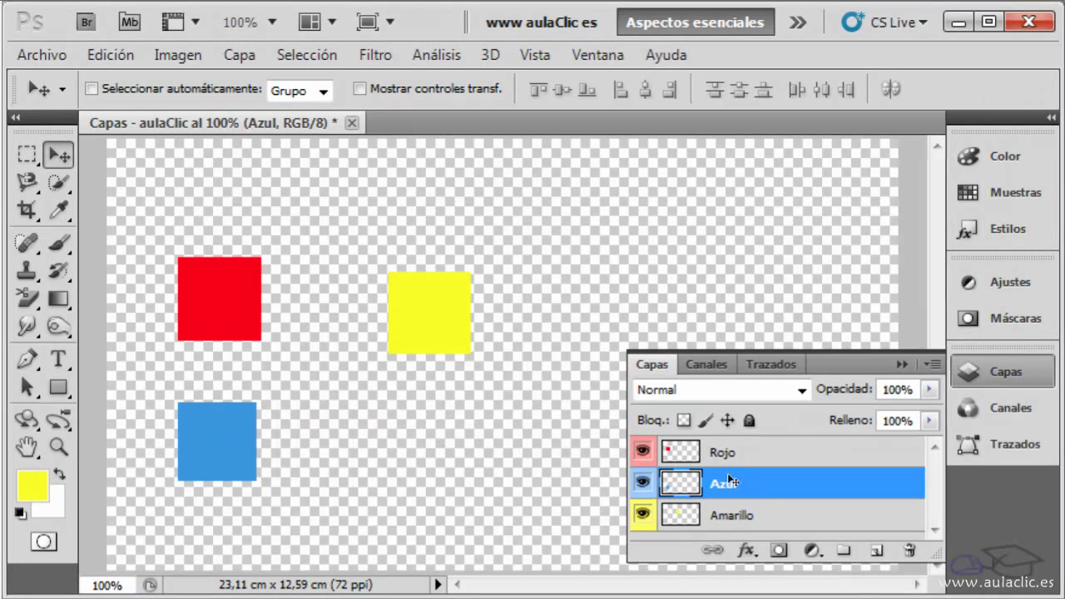
left_click(772, 512)
left_click_drag(421, 342, 408, 468)
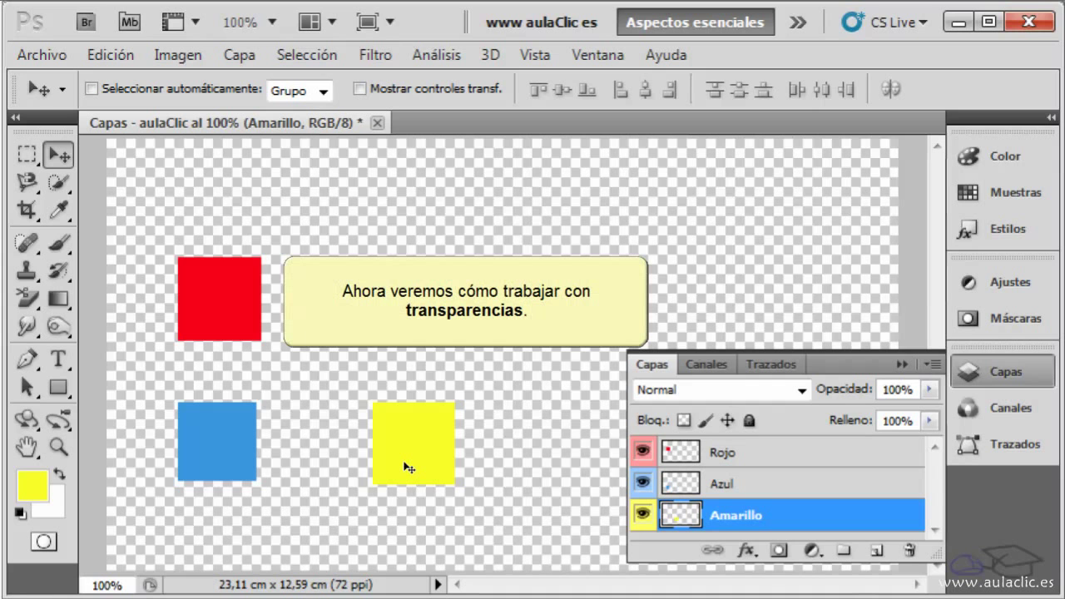
Step: Move the red square so it partly overlaps the blue one and set the Rojo layer's opacity to 60%
left_click(745, 453)
left_click_drag(254, 339, 272, 445)
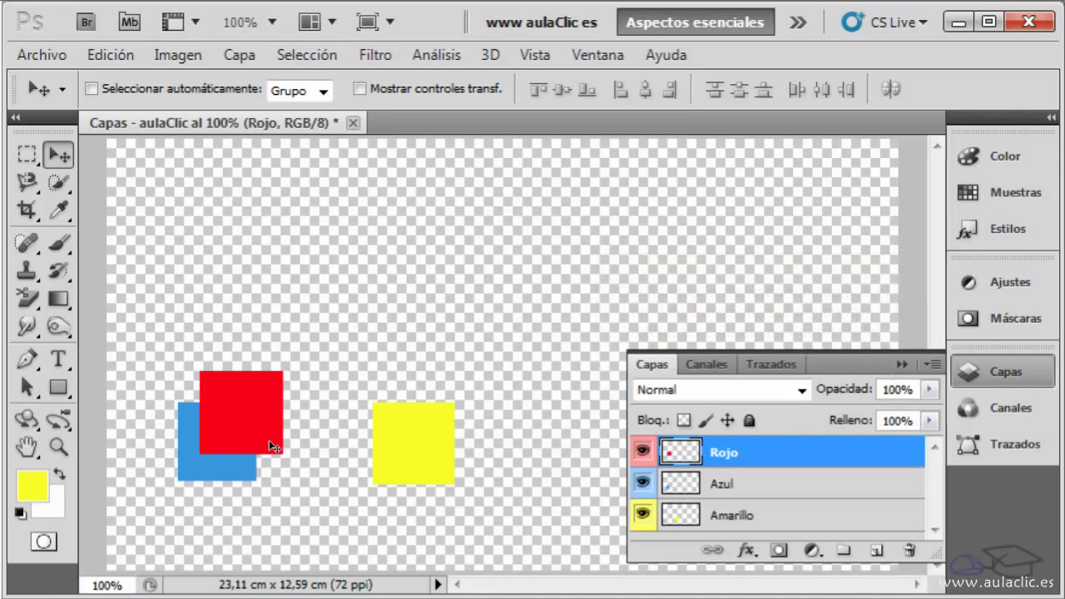
left_click(929, 390)
left_click(881, 413)
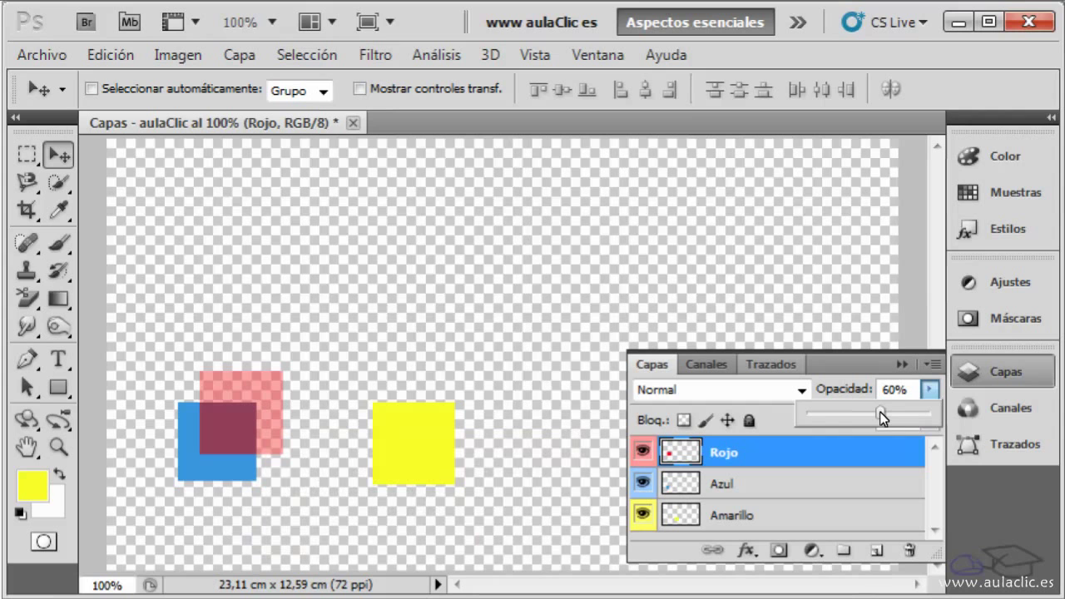
Step: Apply a drop shadow to the Amarillo layer, keeping the 12 px distance and 6 px size
left_click(774, 517)
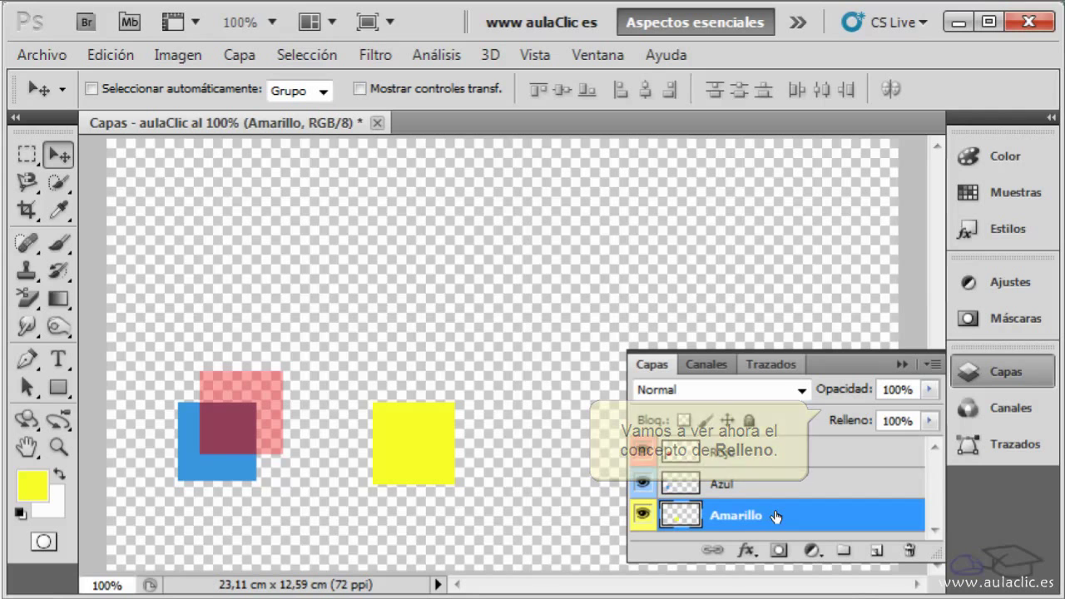
left_click(747, 553)
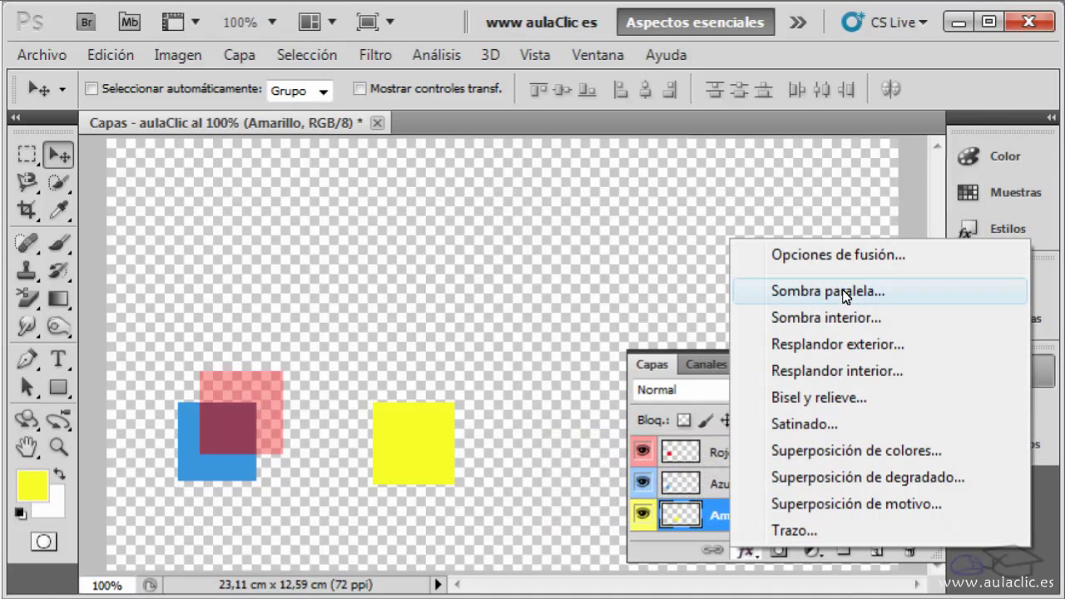
left_click(801, 289)
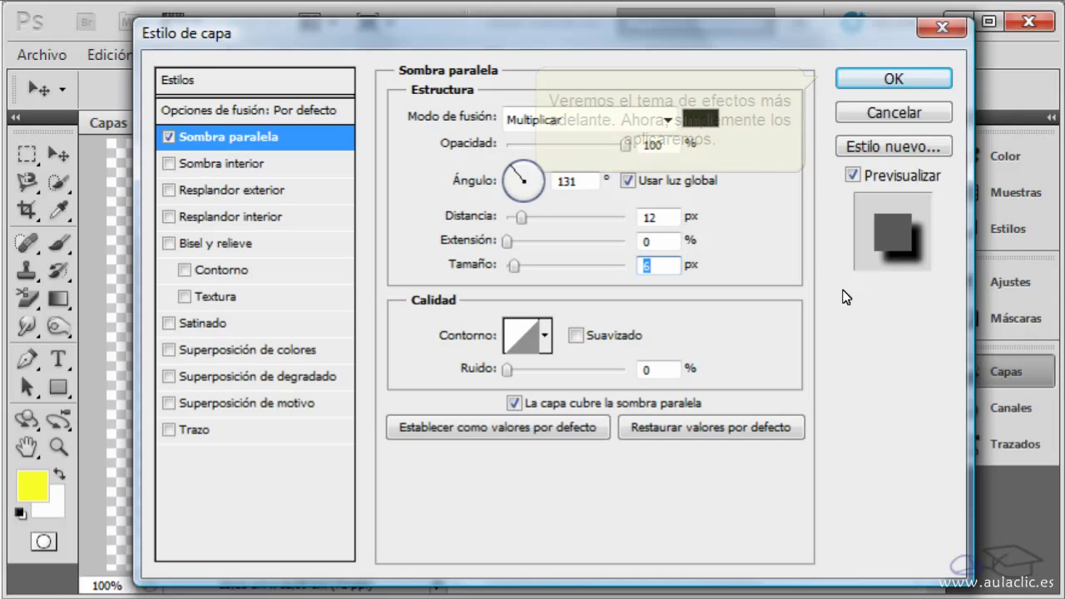
left_click(859, 80)
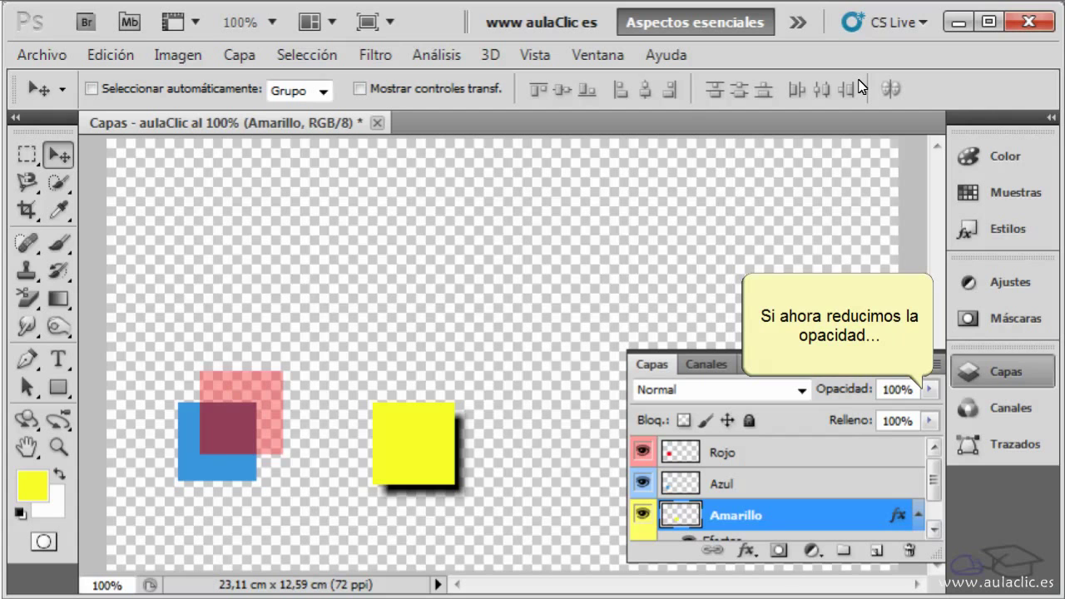
Step: Lower the Amarillo layer's opacity to 41% and restore it to 100%
left_click(927, 391)
left_click(854, 413)
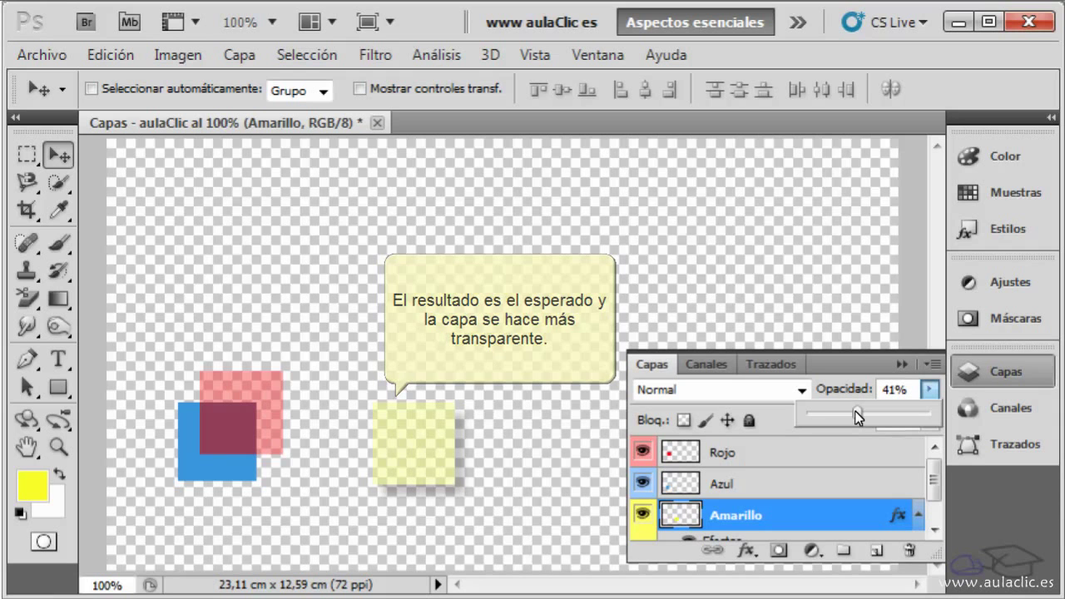
left_click(930, 419)
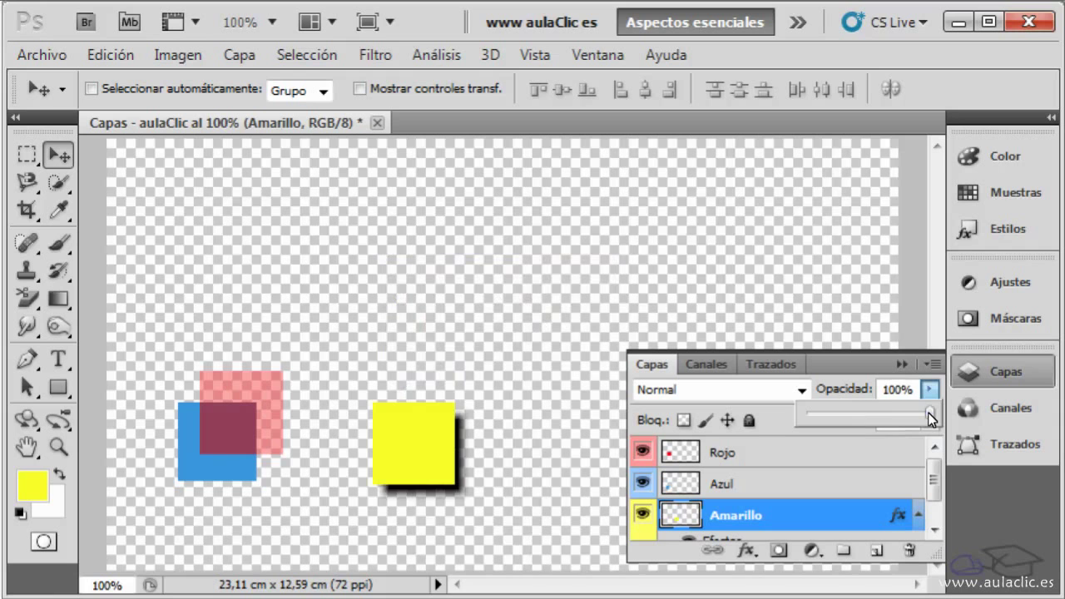
left_click(868, 438)
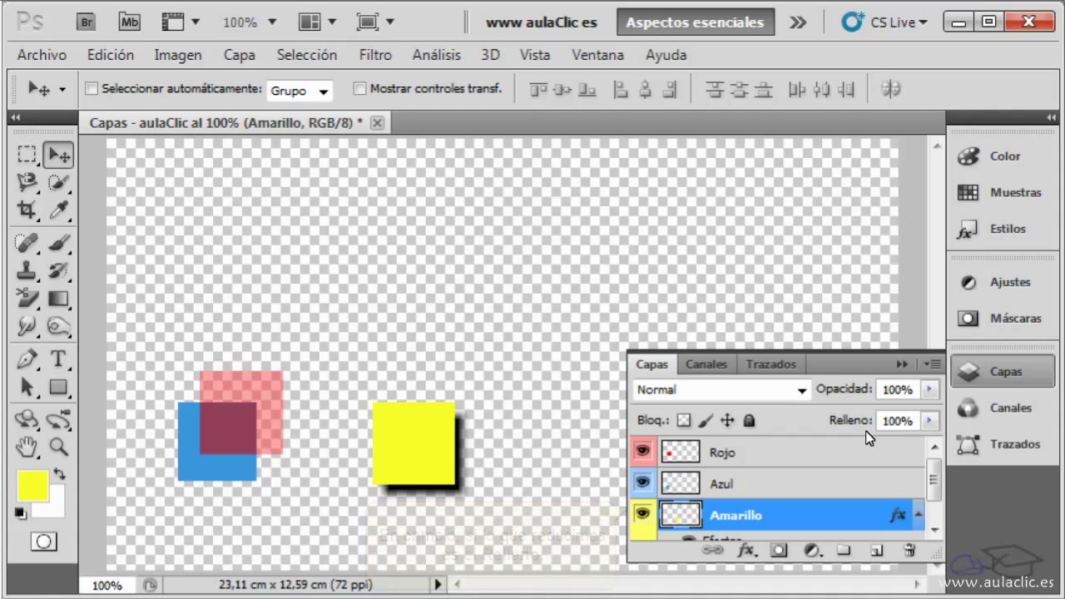
Step: Reduce the Amarillo layer's fill to 21% and raise it back up to 81%
left_click(930, 421)
left_click(835, 446)
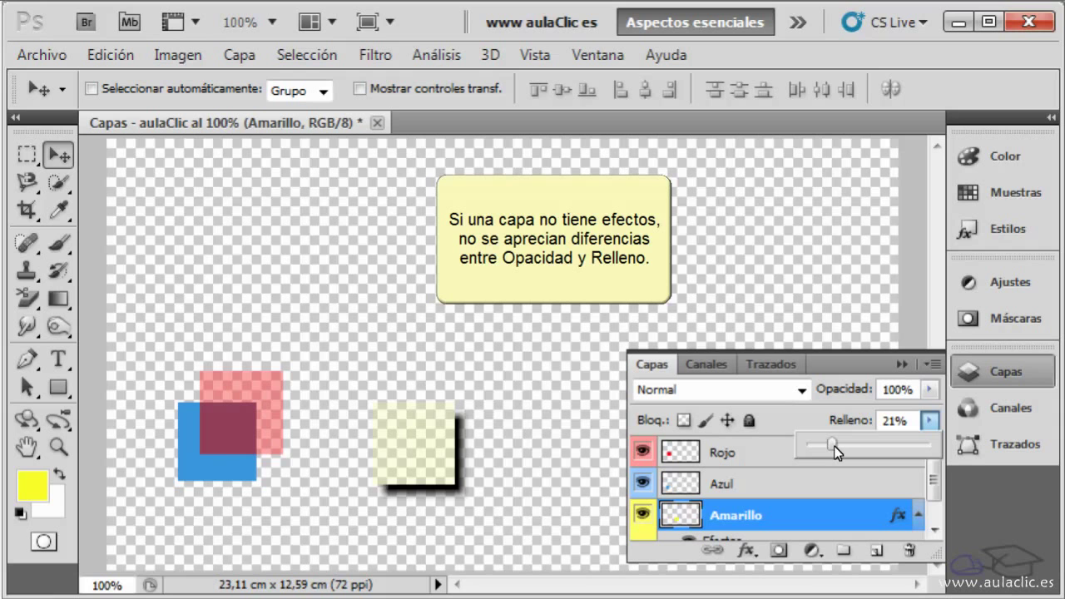
left_click(909, 451)
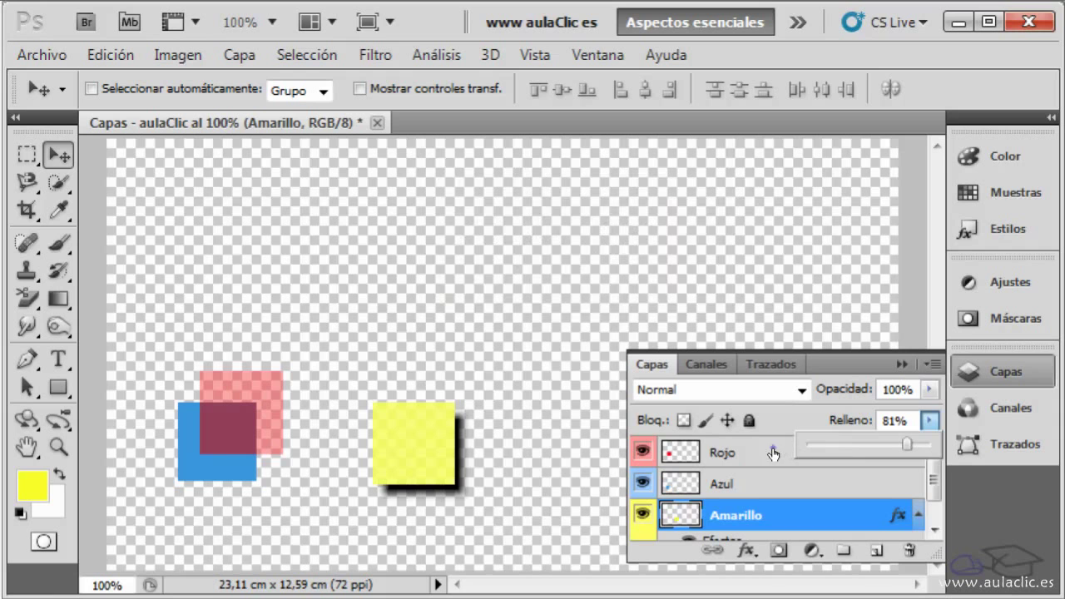
Step: Select the Rojo and Azul layers together and move both squares up and slightly to the right
left_click(774, 454)
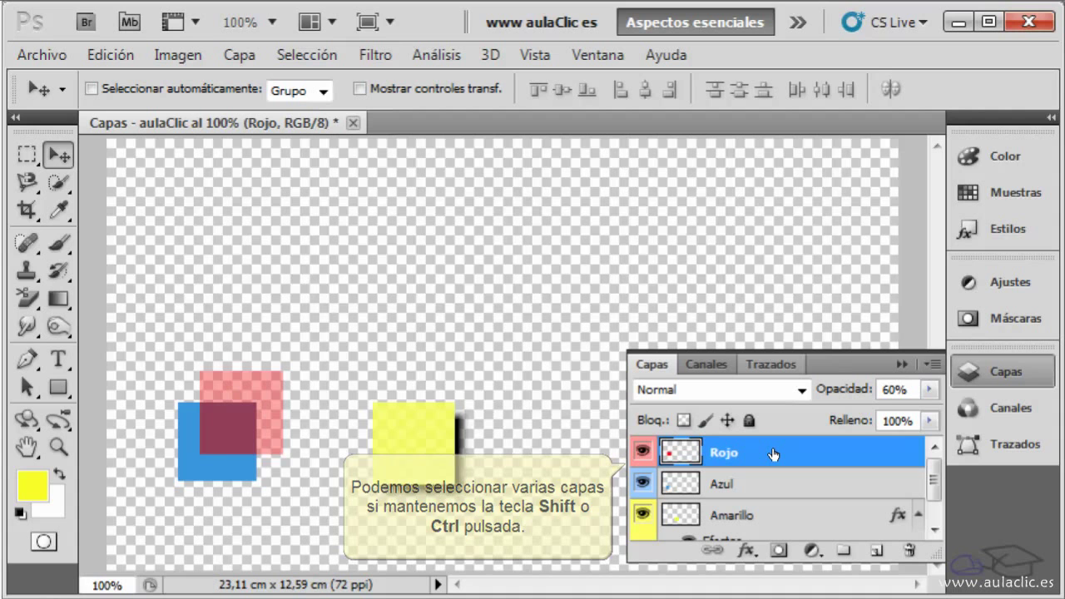
left_click(776, 483, "shift")
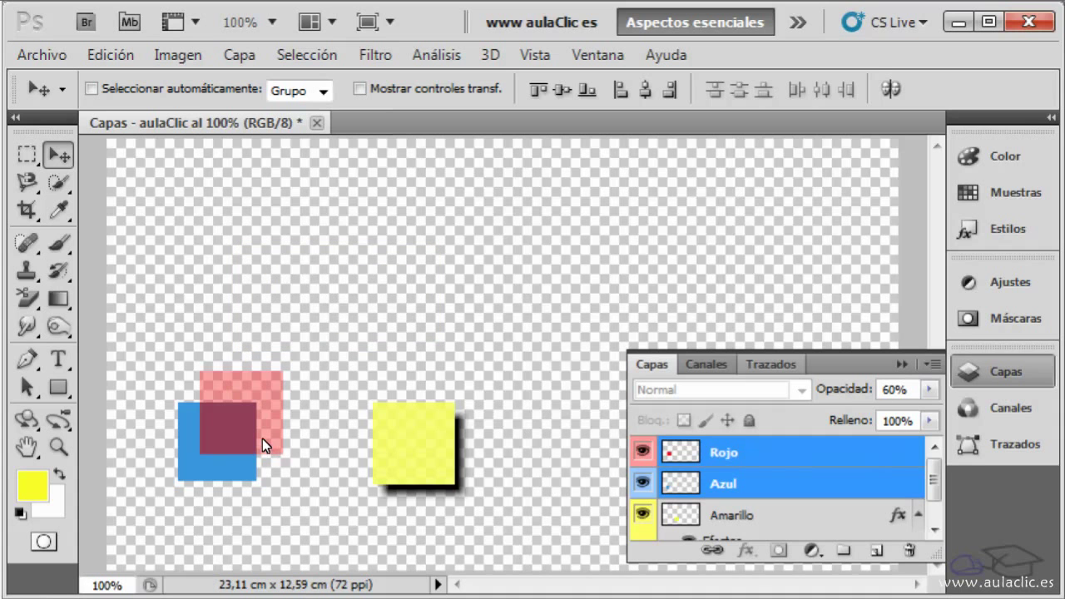
left_click_drag(262, 441, 308, 303)
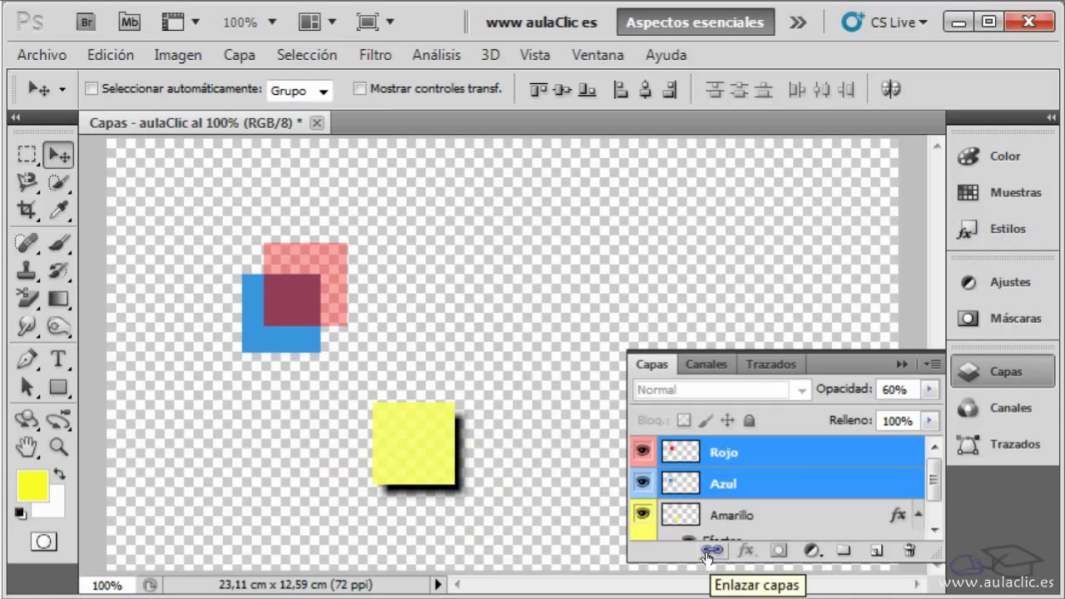
Step: Link the Rojo and Azul layers and move the linked squares right, above the yellow square, with only Azul selected
left_click(751, 518)
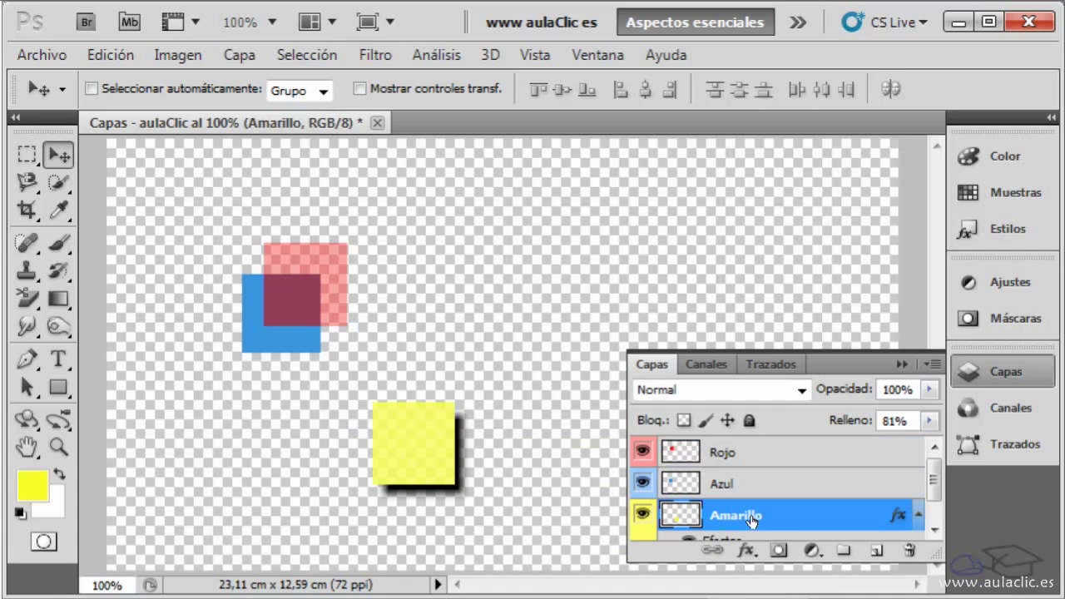
left_click(843, 481)
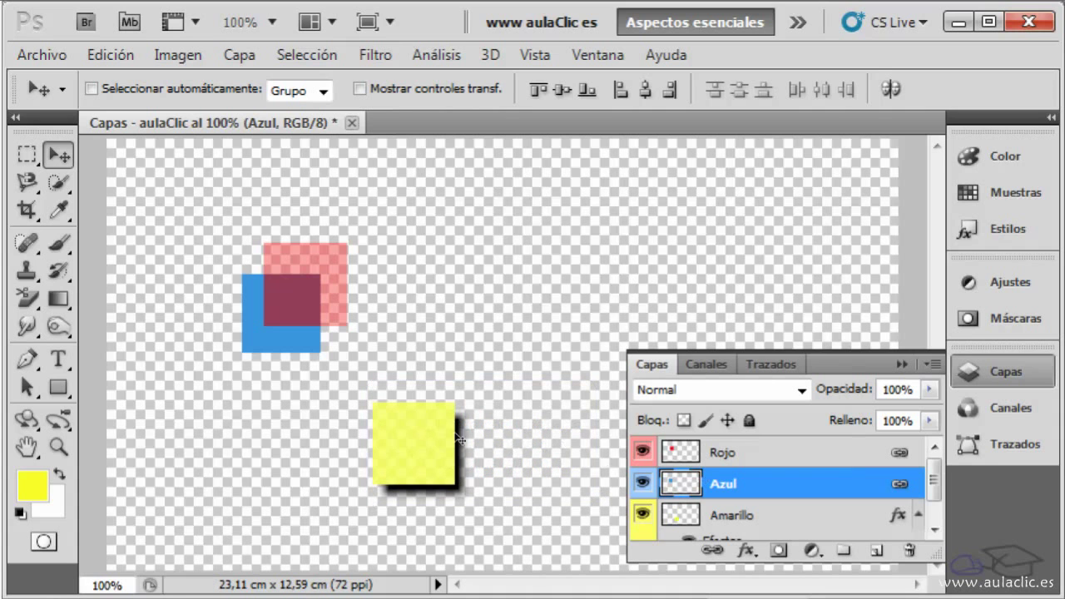
left_click_drag(336, 315, 474, 314)
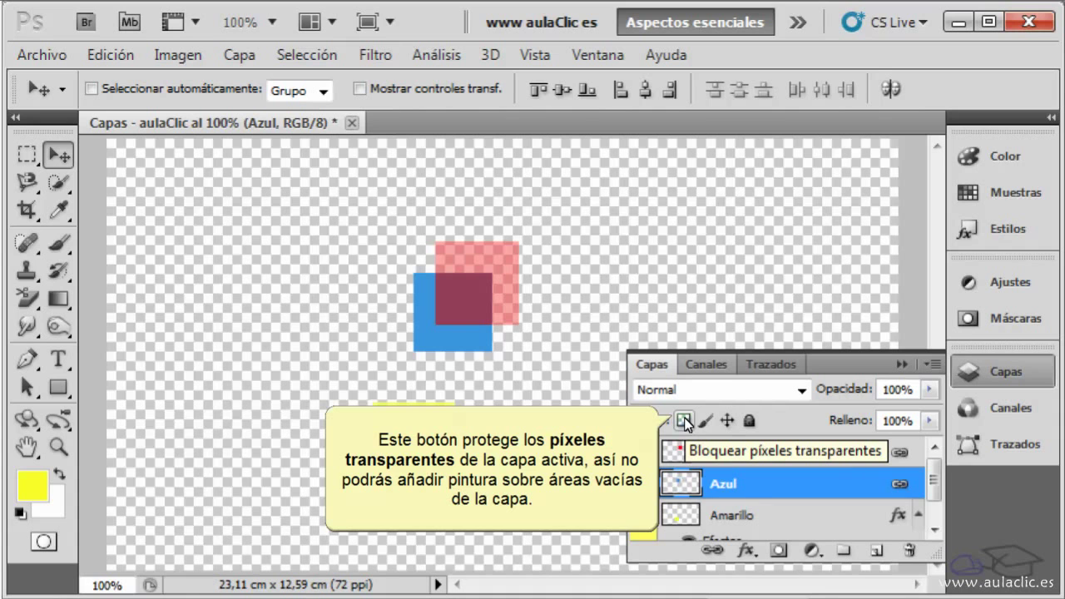
Step: Lock the Azul layer completely and hide the Amarillo layer
left_click(747, 422)
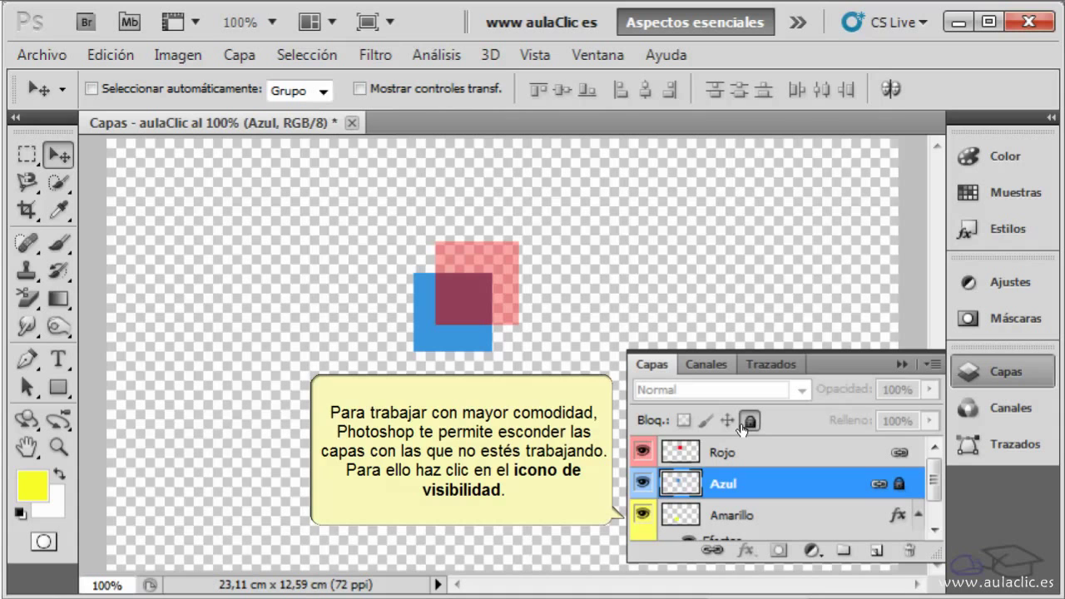
left_click(643, 516)
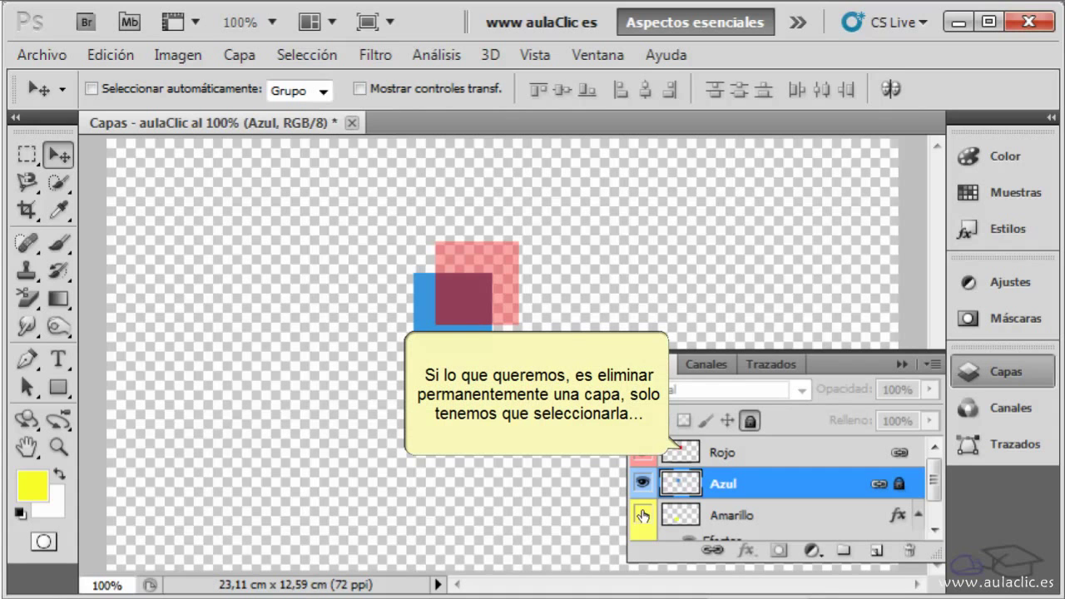
Step: Delete the Rojo layer permanently
left_click(778, 452)
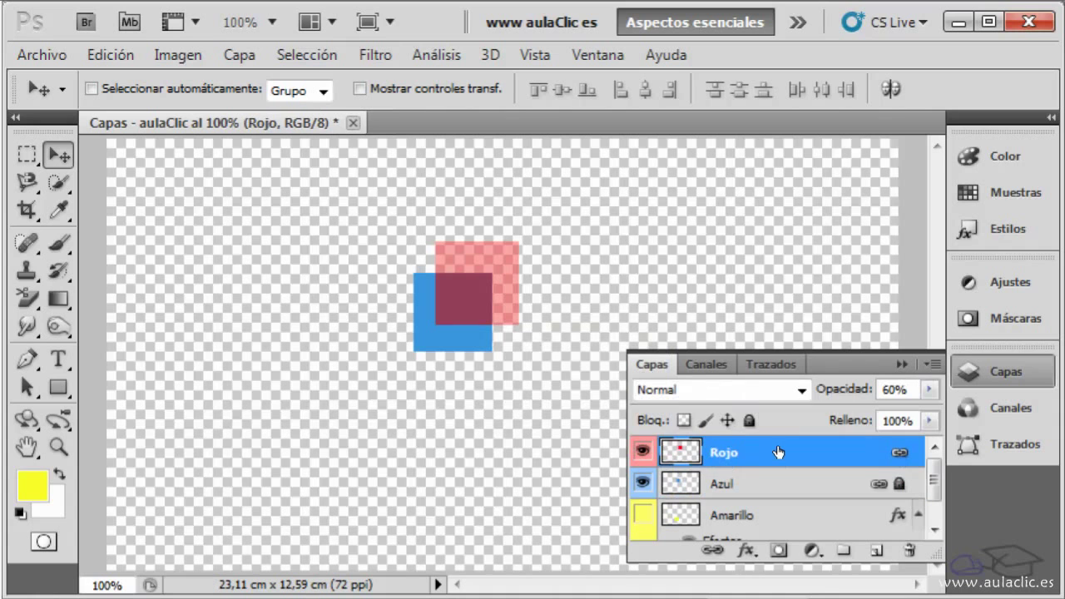
left_click(913, 549)
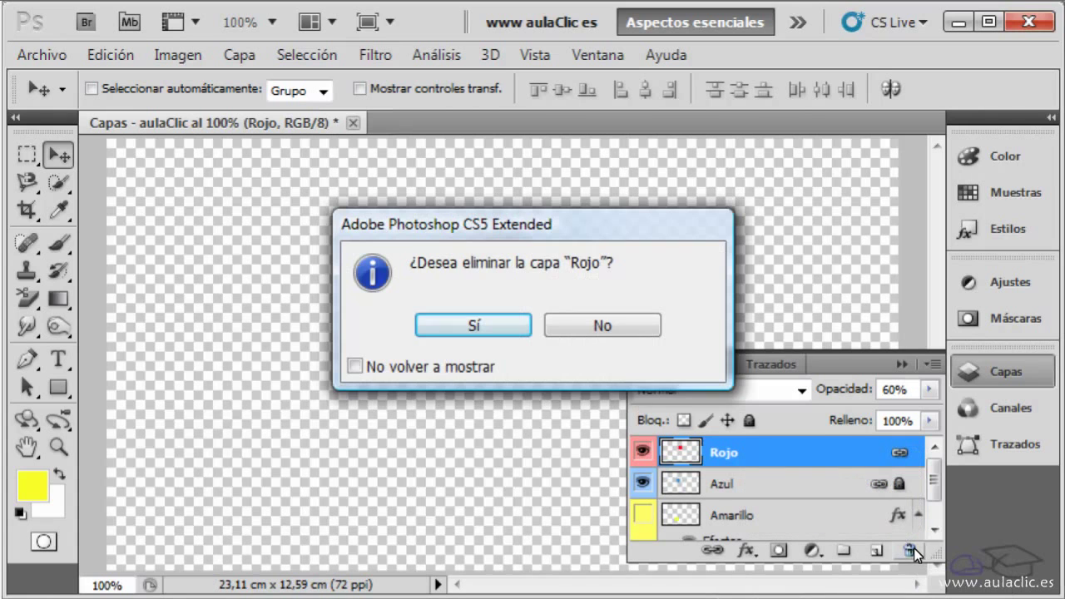
left_click(490, 326)
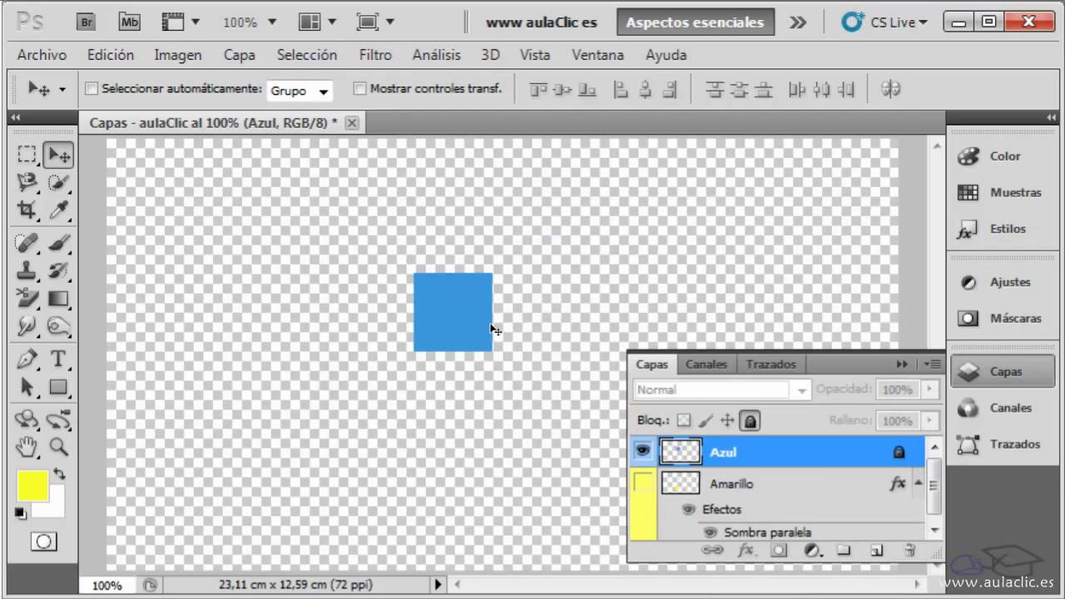